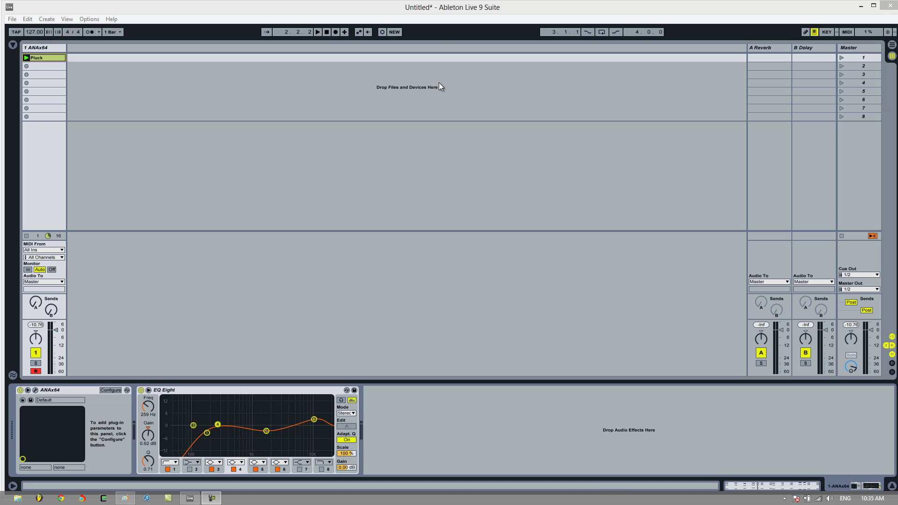
# Step: Select the 1 ANAx64 track and start playback to hear the Pluck clip
pyautogui.click(41, 47)
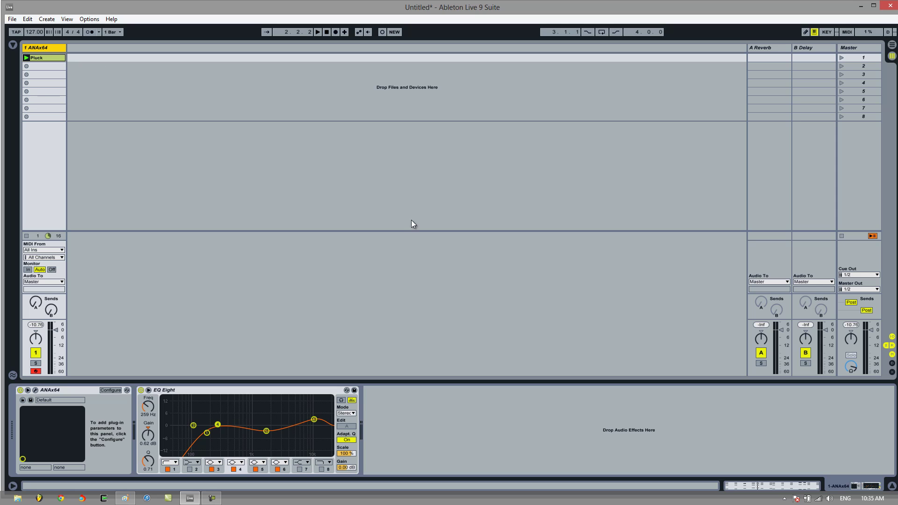
pyautogui.click(319, 32)
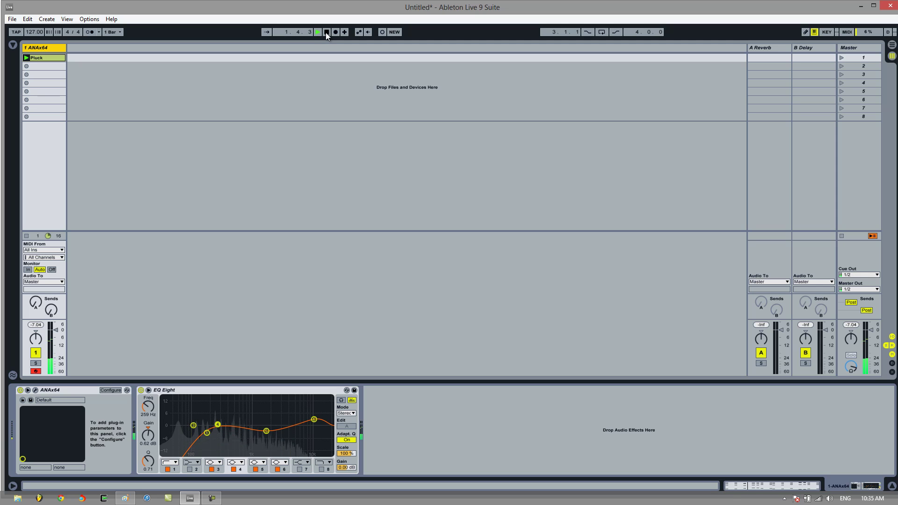
pyautogui.click(326, 32)
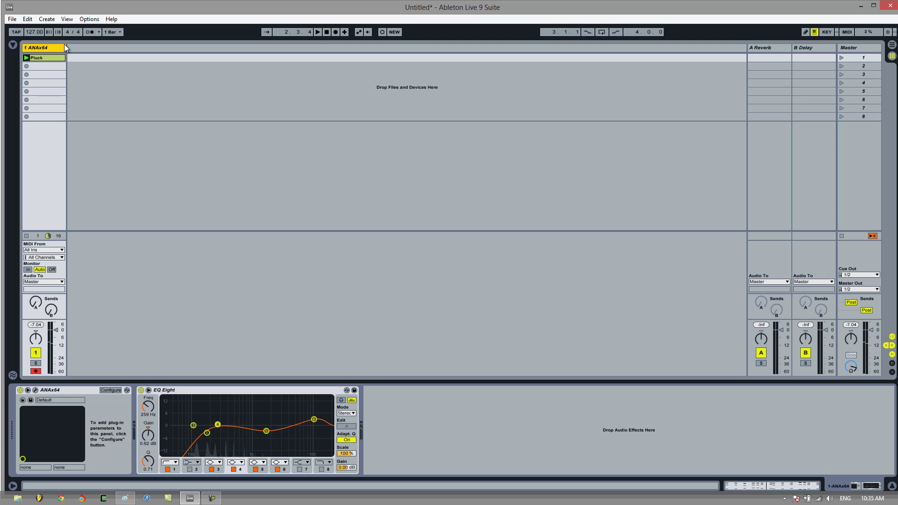
pyautogui.click(12, 44)
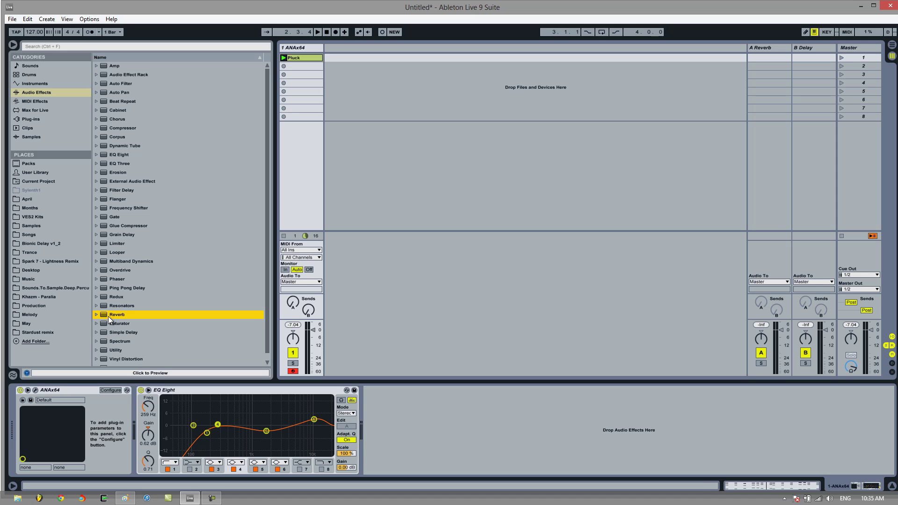
pyautogui.moveTo(110, 316); pyautogui.dragTo(418, 427)
pyautogui.click(12, 44)
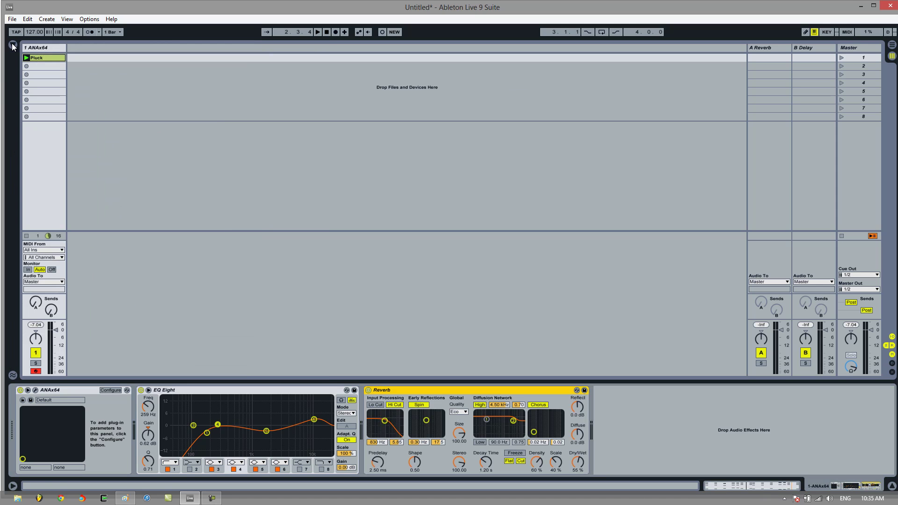
pyautogui.moveTo(487, 462); pyautogui.dragTo(487, 454)
pyautogui.moveTo(581, 463); pyautogui.dragTo(582, 458)
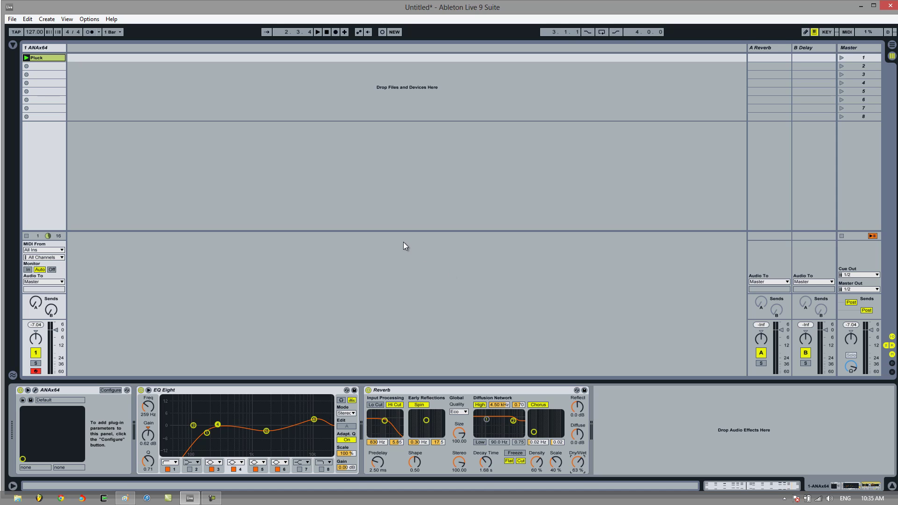
pyautogui.click(318, 31)
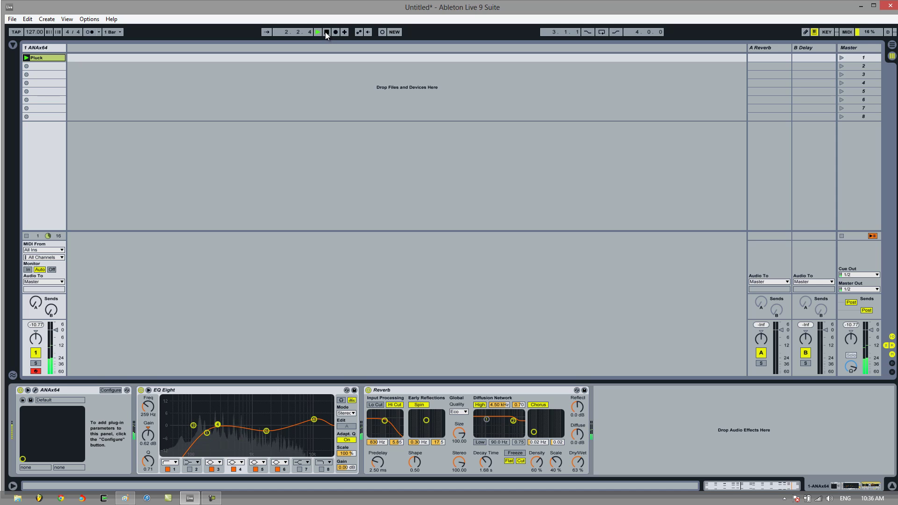
pyautogui.click(326, 32)
pyautogui.click(518, 390)
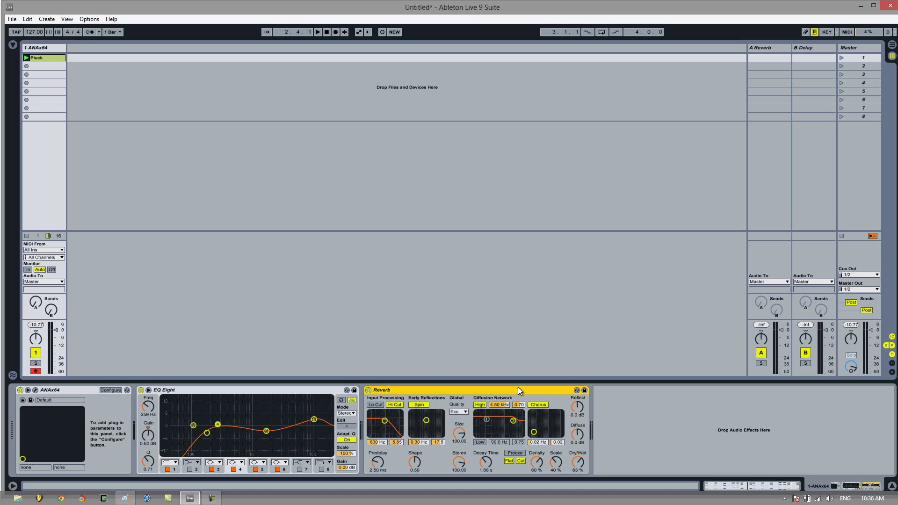
pyautogui.press('Delete')
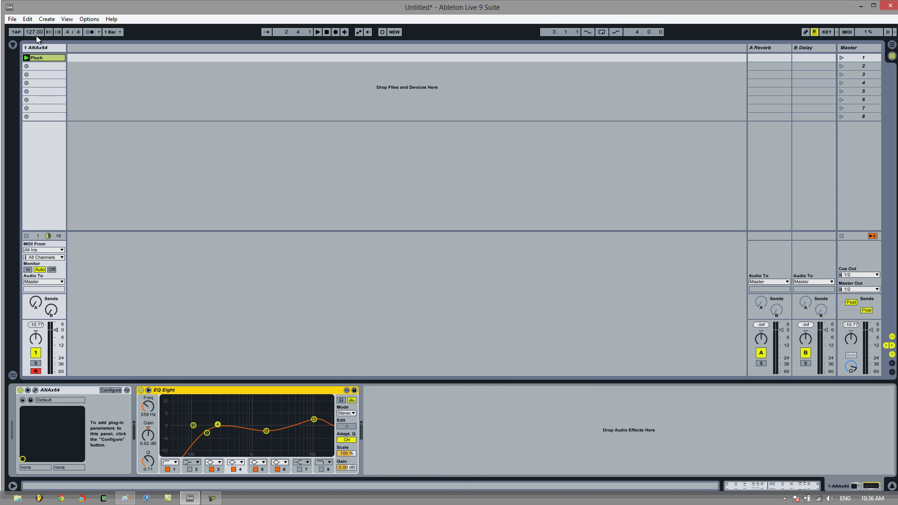
# Step: Reselect the ANAx64 synth track and its first scene row in the session view
pyautogui.click(38, 55)
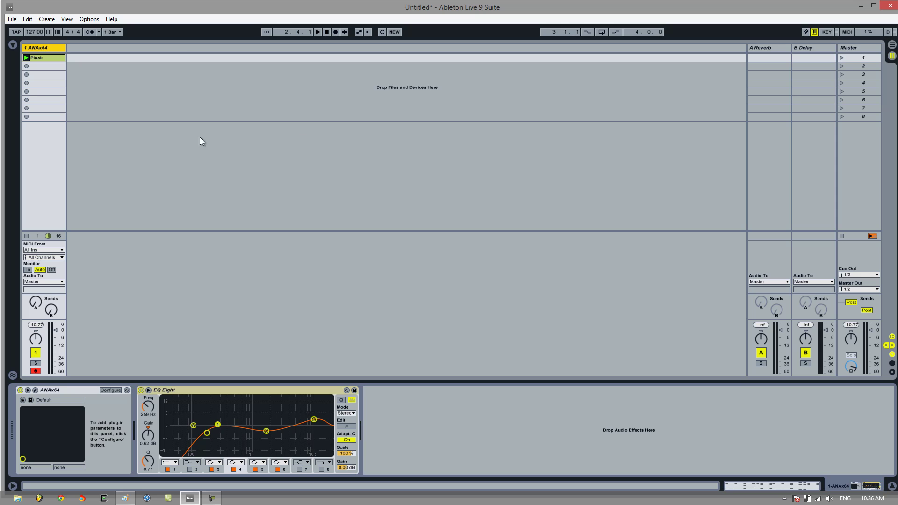
pyautogui.click(208, 108)
pyautogui.click(46, 49)
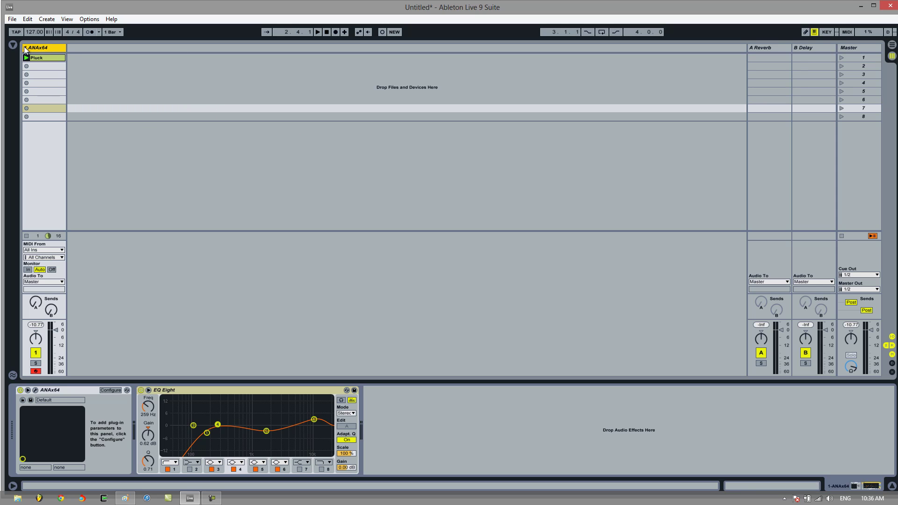
pyautogui.click(102, 61)
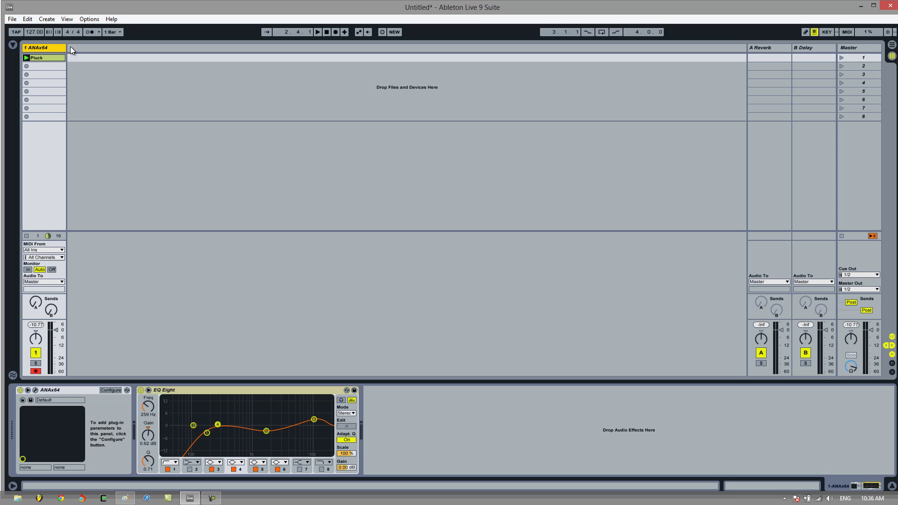
# Step: Insert a new audio track, 2 Audio, from the track area's context menu
pyautogui.rightClick(79, 45)
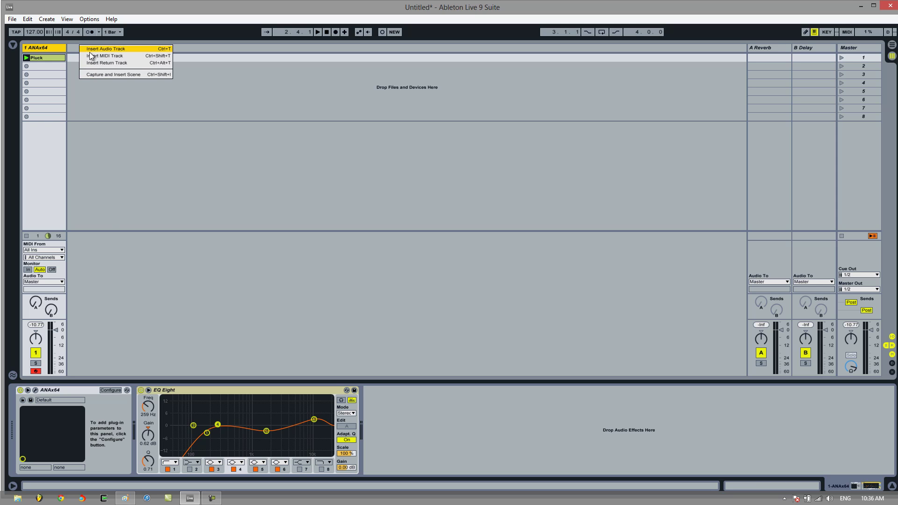
pyautogui.click(94, 50)
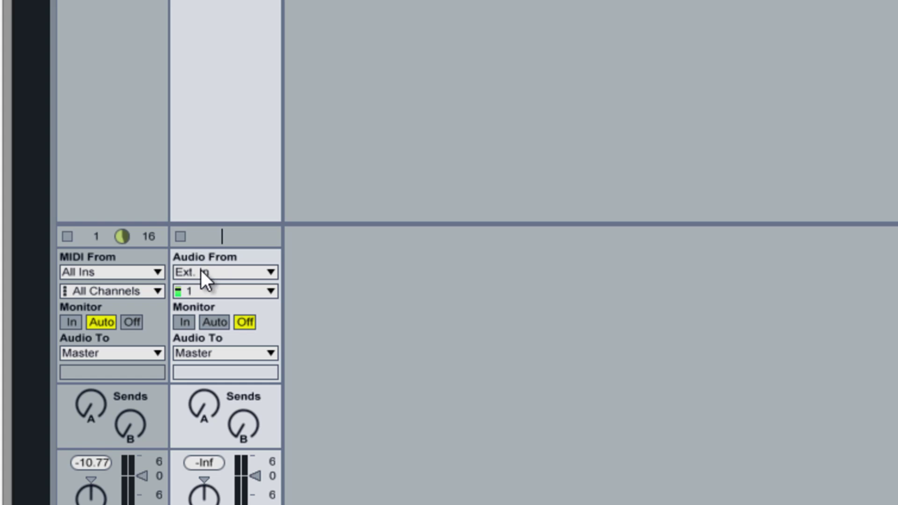
# Step: Set 2 Audio's input to 1-ANAx64 with monitoring set to In
pyautogui.click(112, 113)
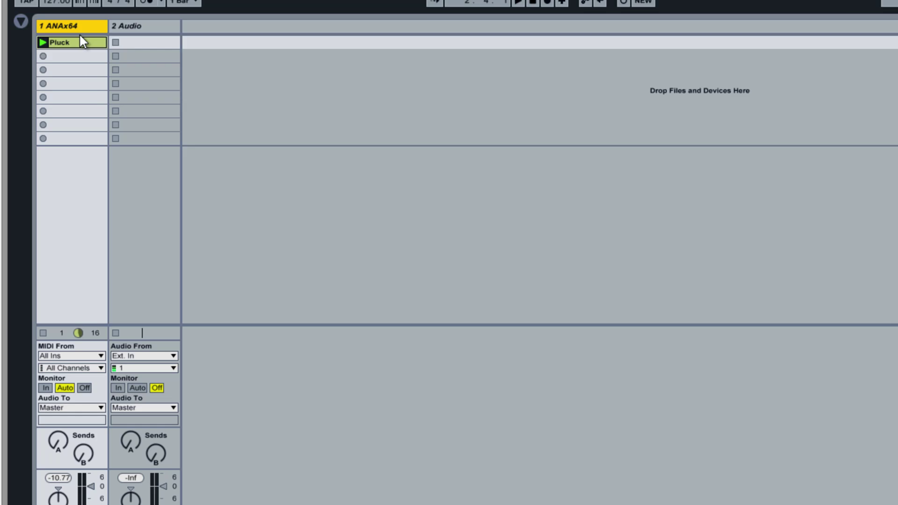
pyautogui.click(139, 73)
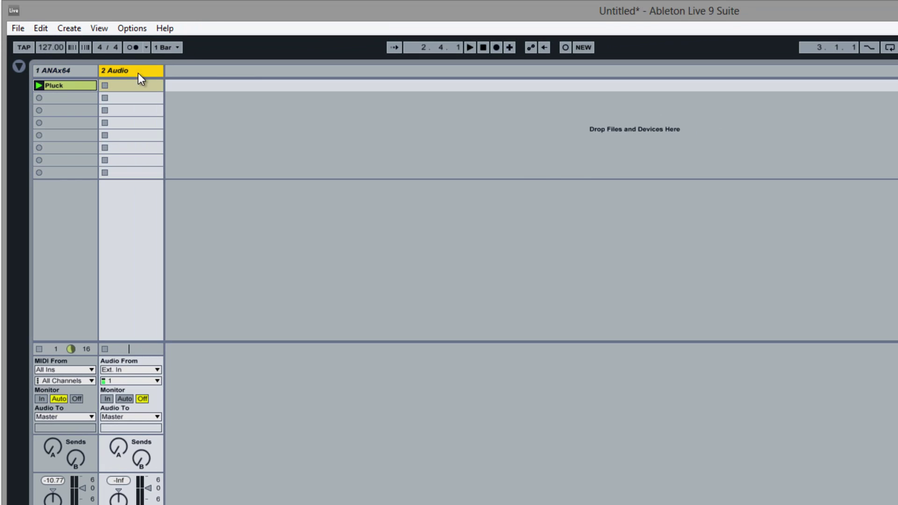
pyautogui.click(135, 369)
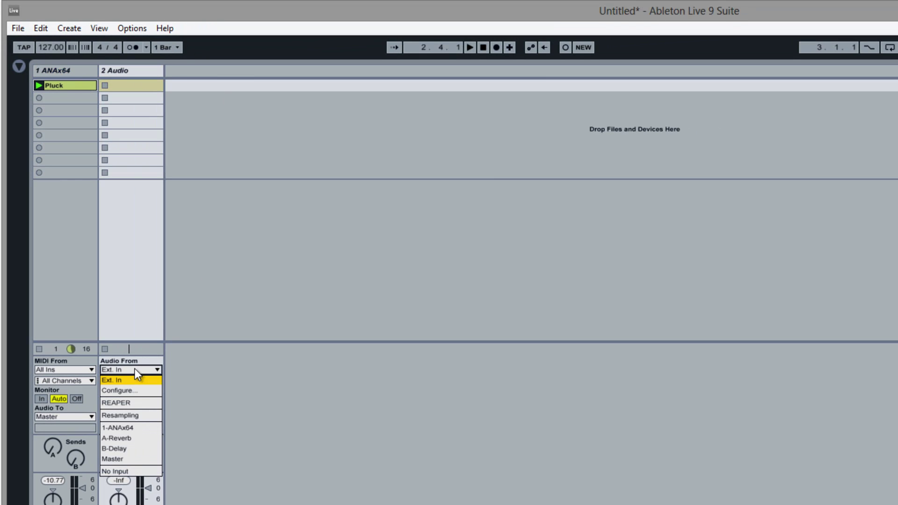
pyautogui.click(145, 427)
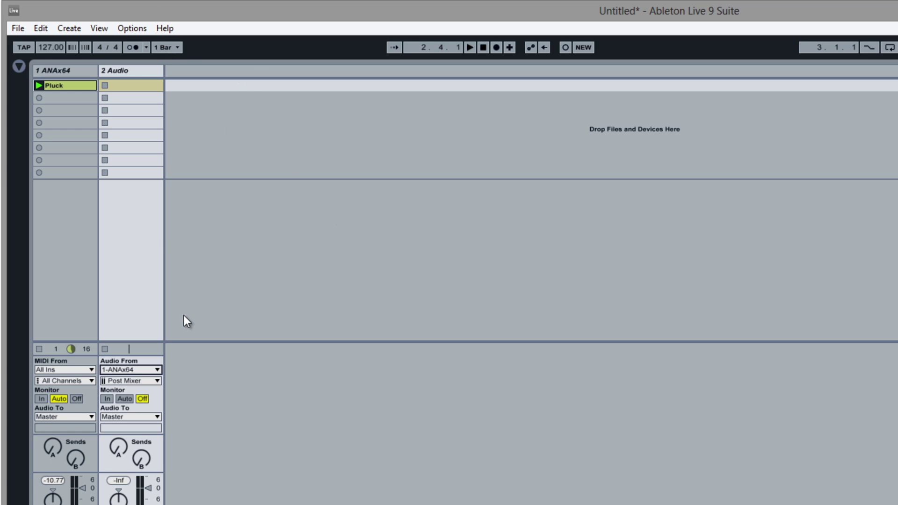
pyautogui.click(106, 399)
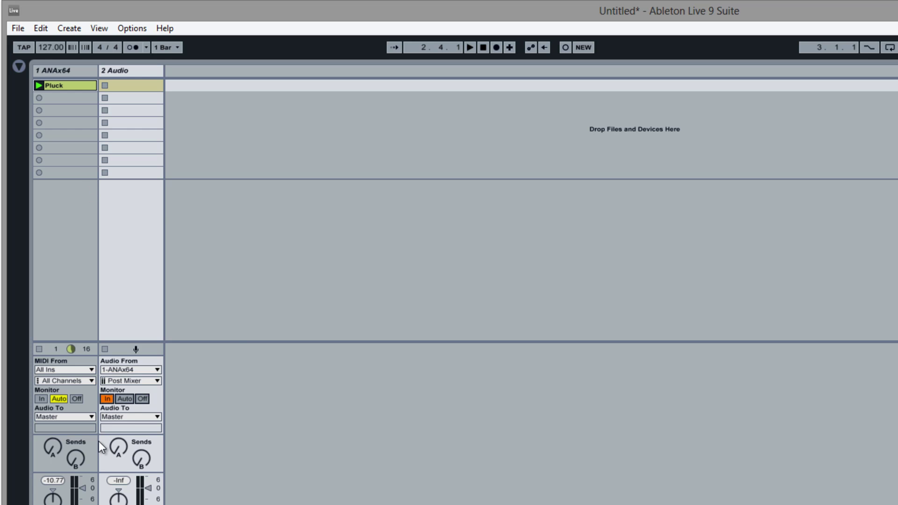
# Step: Play both tracks, switch 2 Audio off and back on to compare, then stop
pyautogui.click(60, 72)
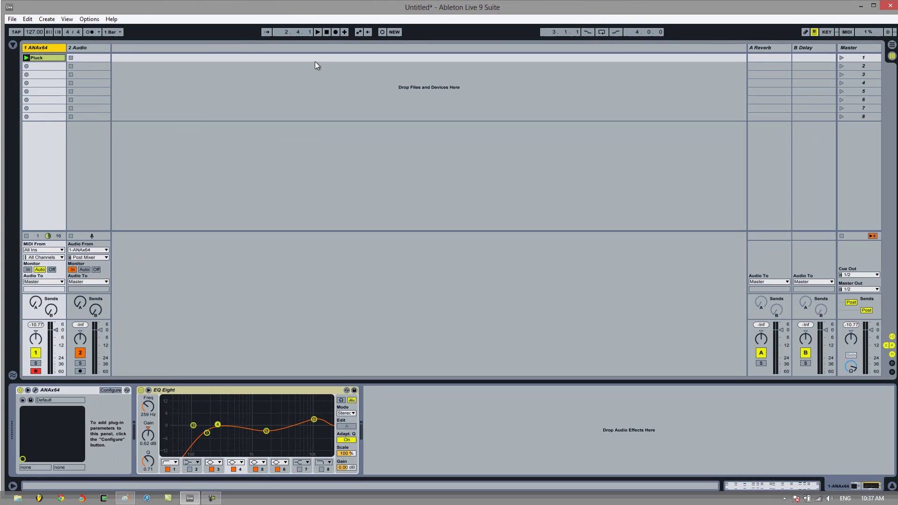
pyautogui.click(317, 32)
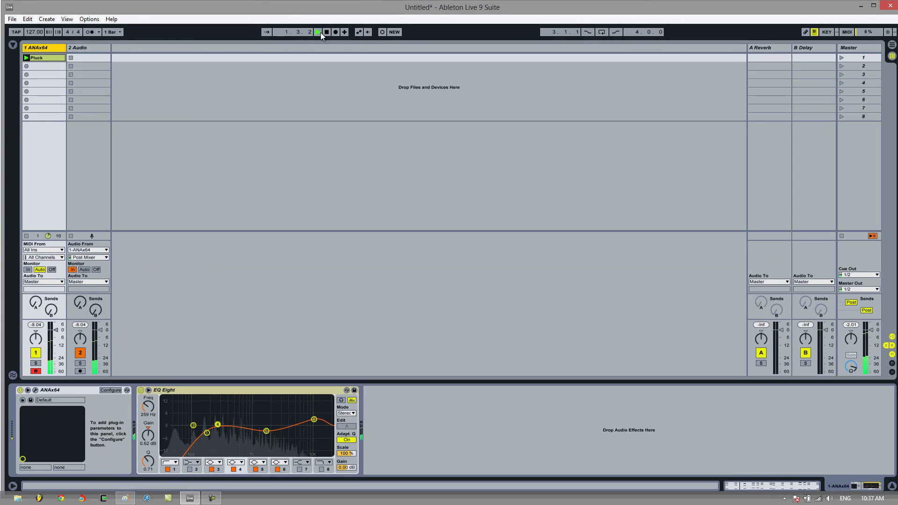
pyautogui.click(80, 353)
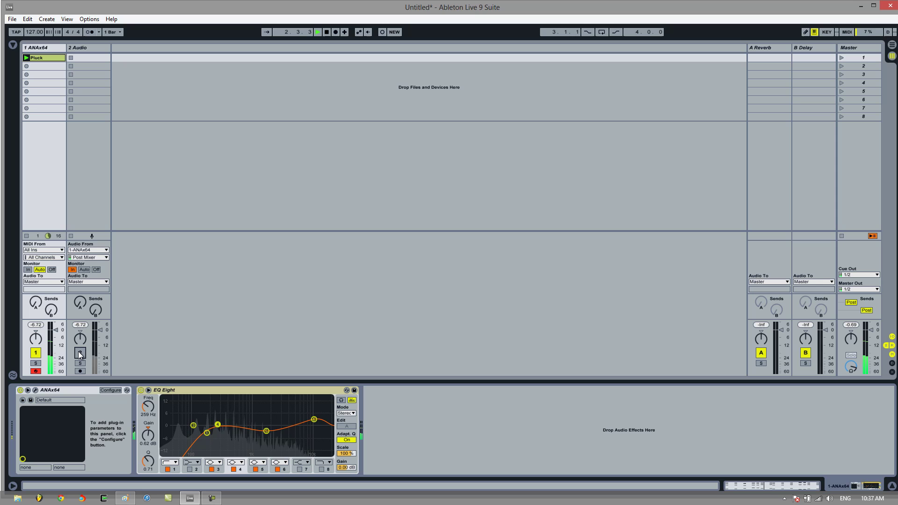
pyautogui.click(80, 353)
pyautogui.click(326, 32)
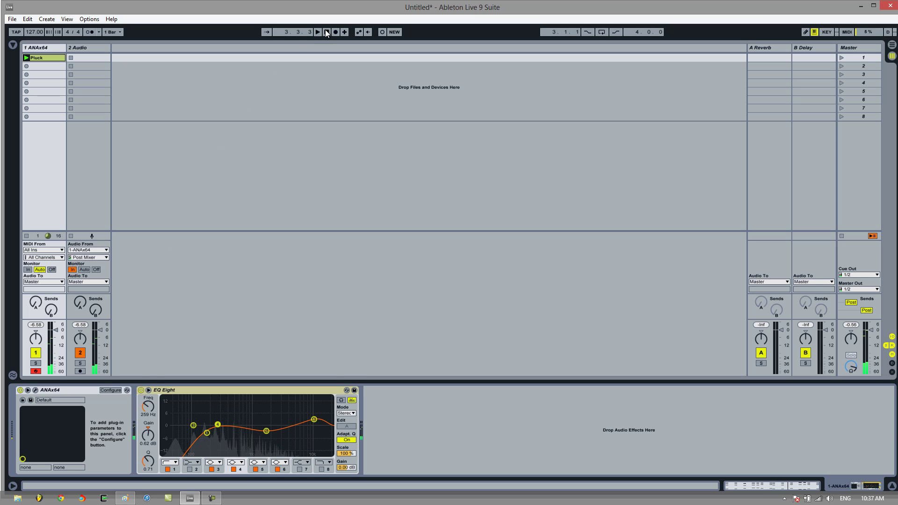
pyautogui.click(79, 44)
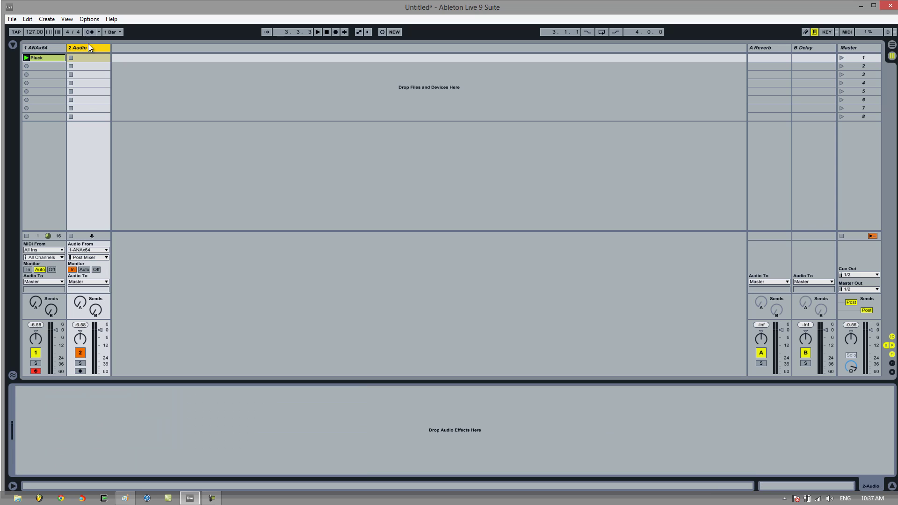
# Step: Add a Reverb to 2 Audio and set its Dry/Wet to 100%
pyautogui.click(13, 45)
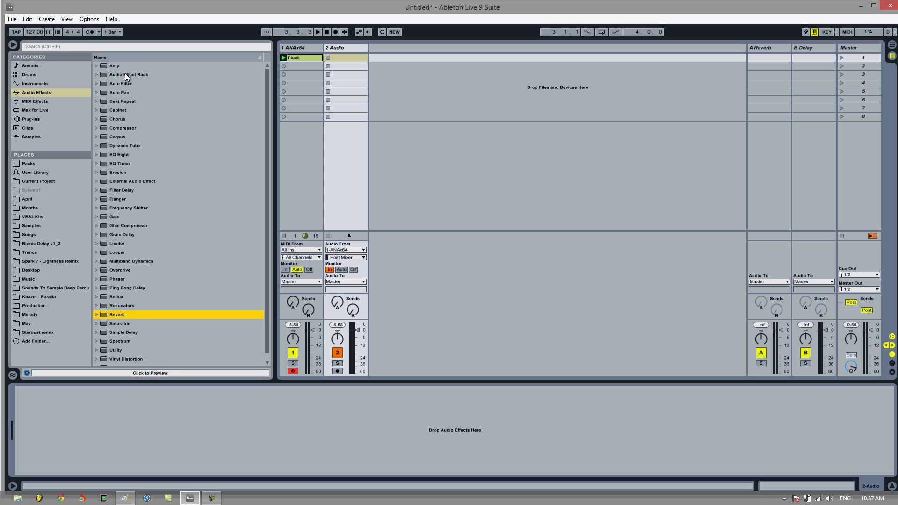
pyautogui.moveTo(117, 314); pyautogui.dragTo(180, 434)
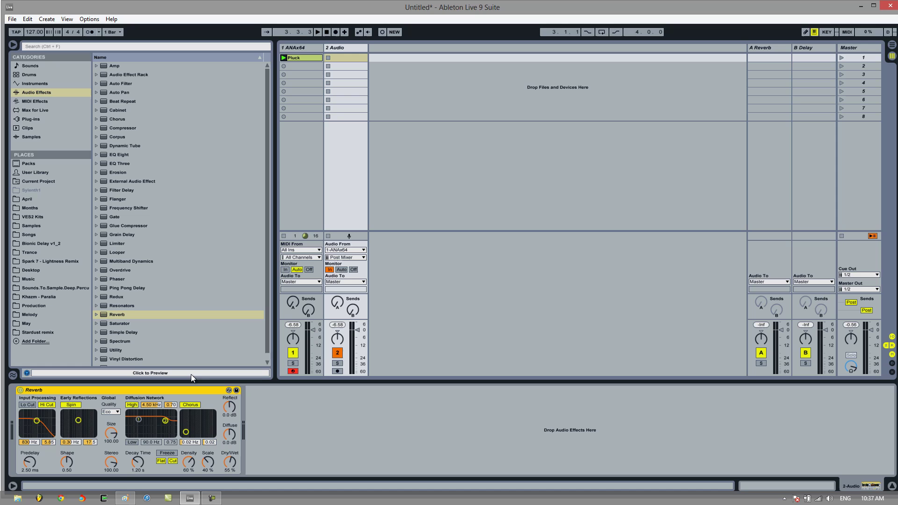
pyautogui.moveTo(232, 467); pyautogui.dragTo(232, 460)
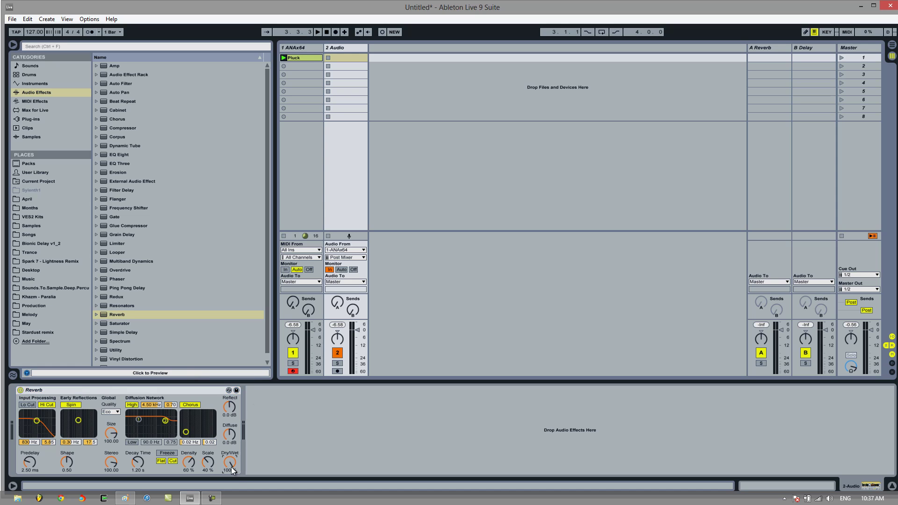
pyautogui.moveTo(231, 461); pyautogui.dragTo(231, 460)
# Step: Enable the reverb's Lo Cut, turn off High shelf and Chorus, and raise Scale
pyautogui.scroll(5, 140, 468)
pyautogui.click(28, 404)
pyautogui.moveTo(36, 421); pyautogui.dragTo(41, 425)
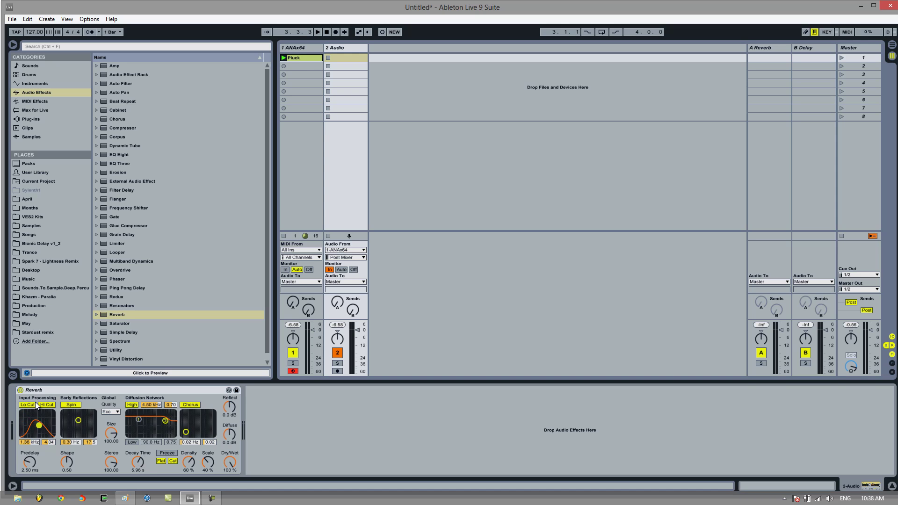
pyautogui.click(190, 405)
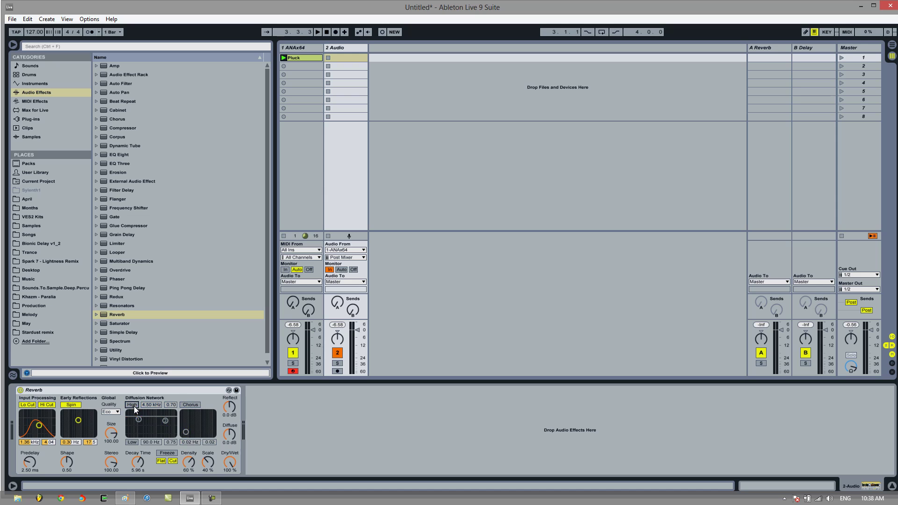
pyautogui.click(132, 405)
pyautogui.moveTo(204, 463); pyautogui.dragTo(204, 462)
# Step: Audition the pluck through the reverb on 2 Audio, then bring back the Audio Effects browser
pyautogui.click(12, 46)
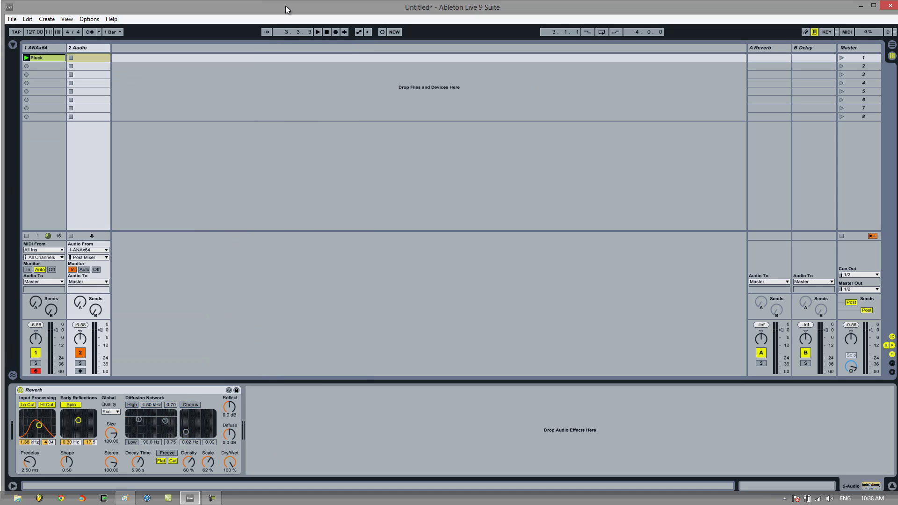
pyautogui.click(326, 33)
pyautogui.click(41, 49)
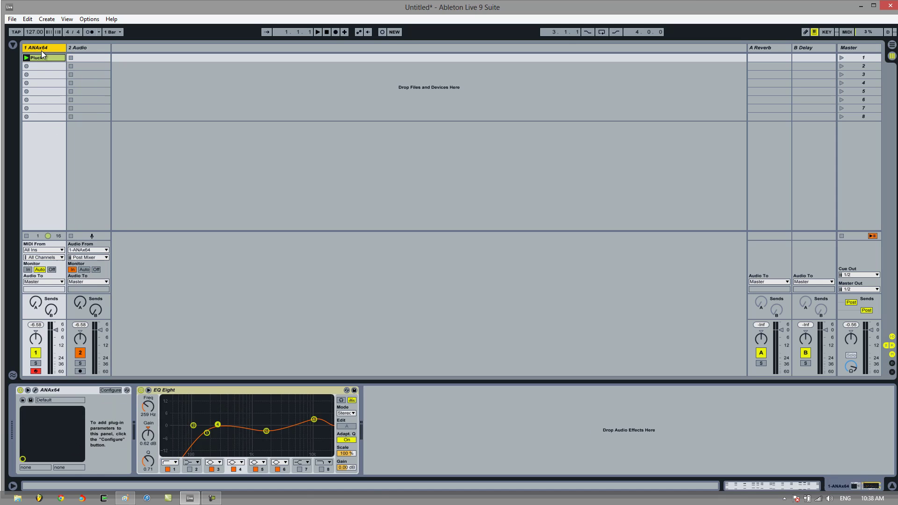
pyautogui.click(83, 47)
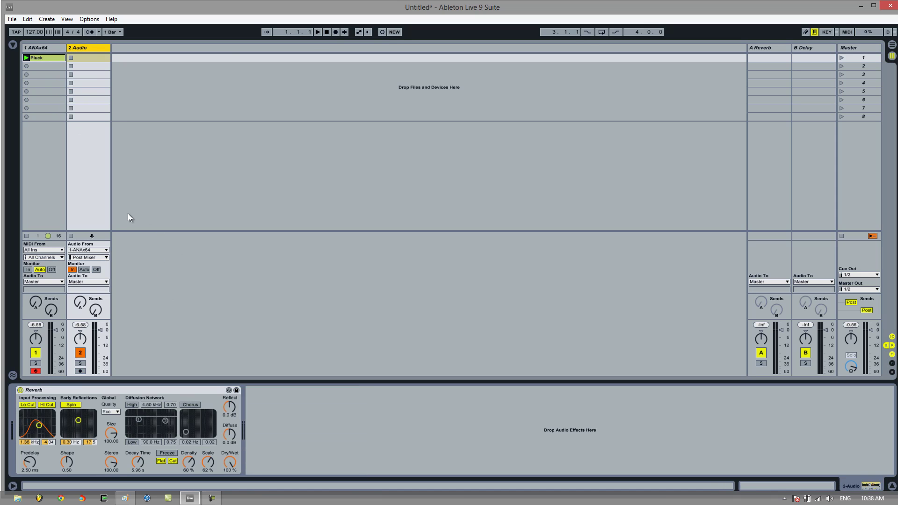
pyautogui.click(318, 32)
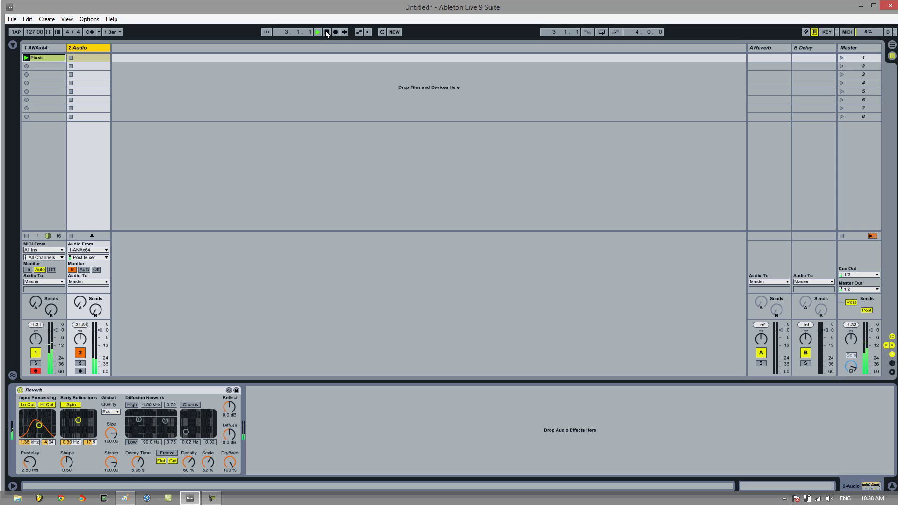
pyautogui.click(326, 32)
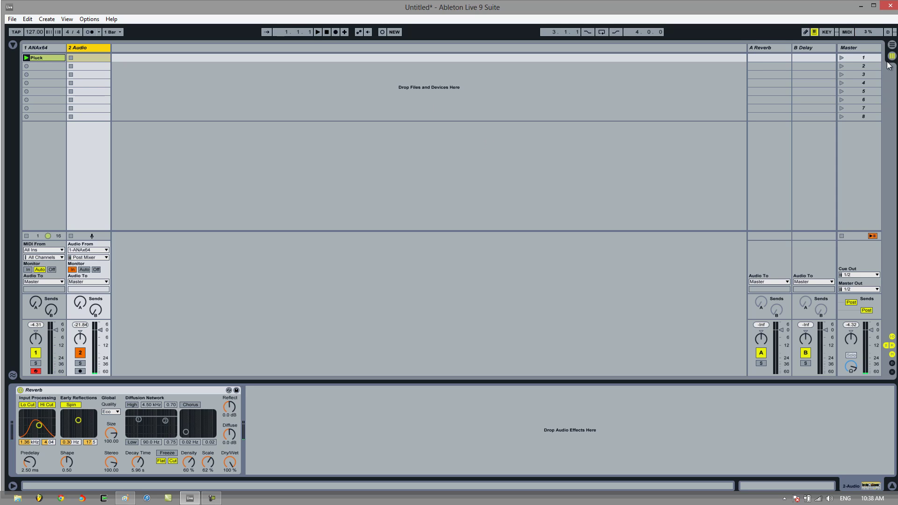
pyautogui.click(12, 46)
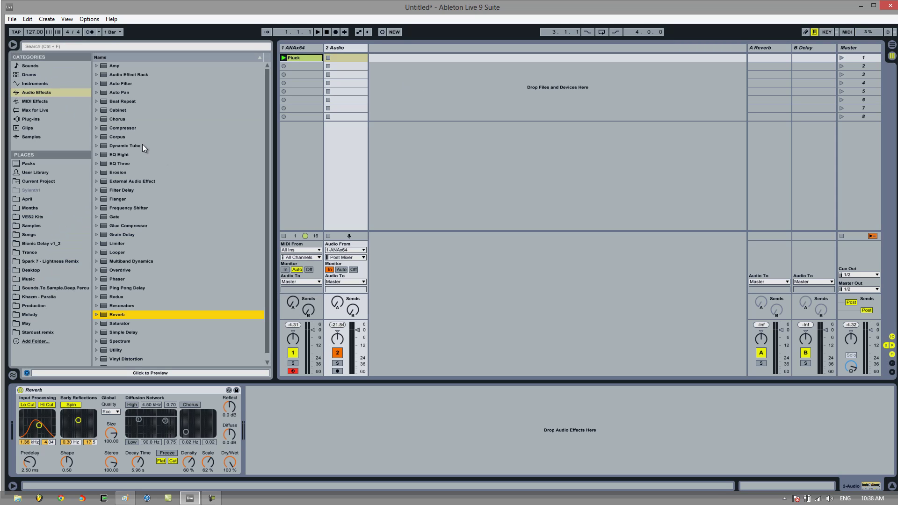
# Step: Insert a Compressor before the Reverb on 2 Audio, sidechained from 1-ANAx64
pyautogui.click(109, 128)
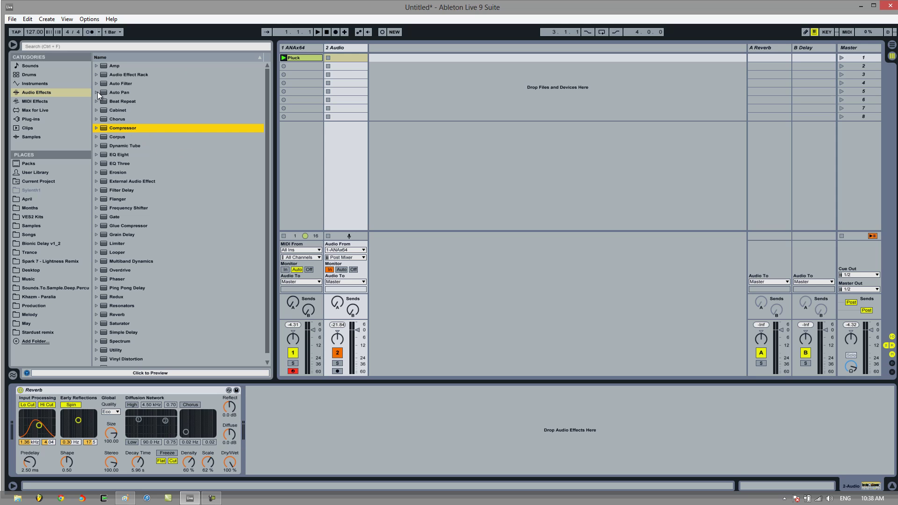
pyautogui.moveTo(124, 127); pyautogui.dragTo(33, 402)
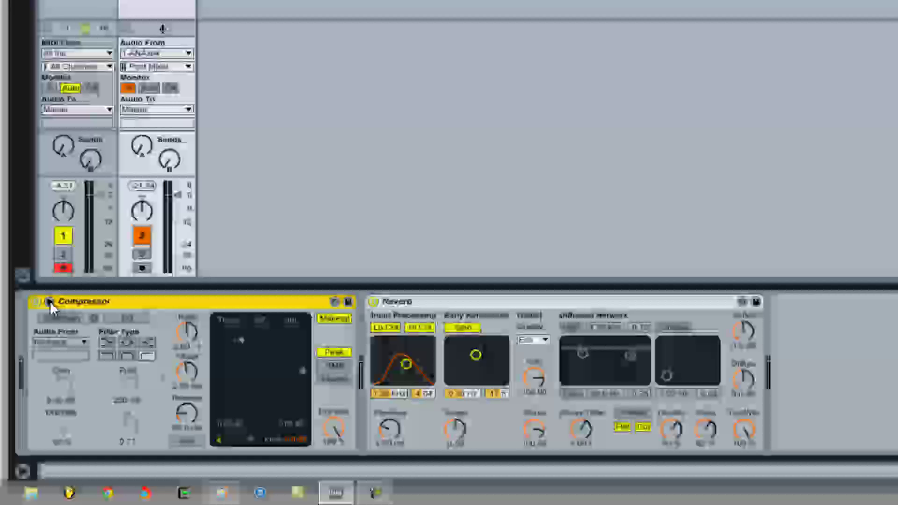
pyautogui.click(67, 319)
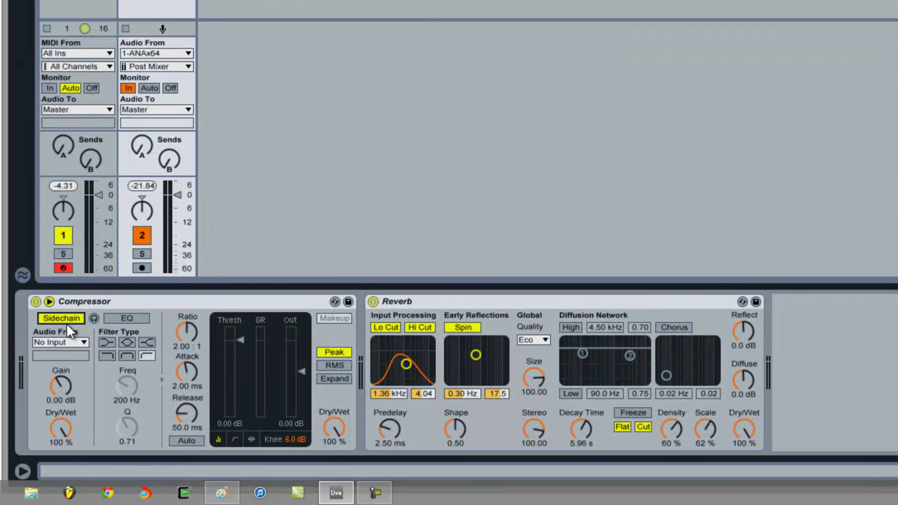
pyautogui.click(66, 341)
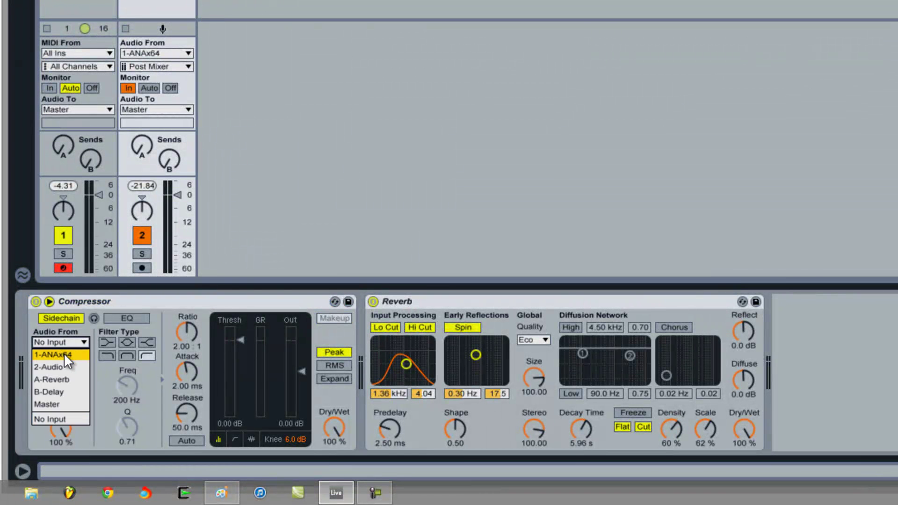
pyautogui.click(64, 354)
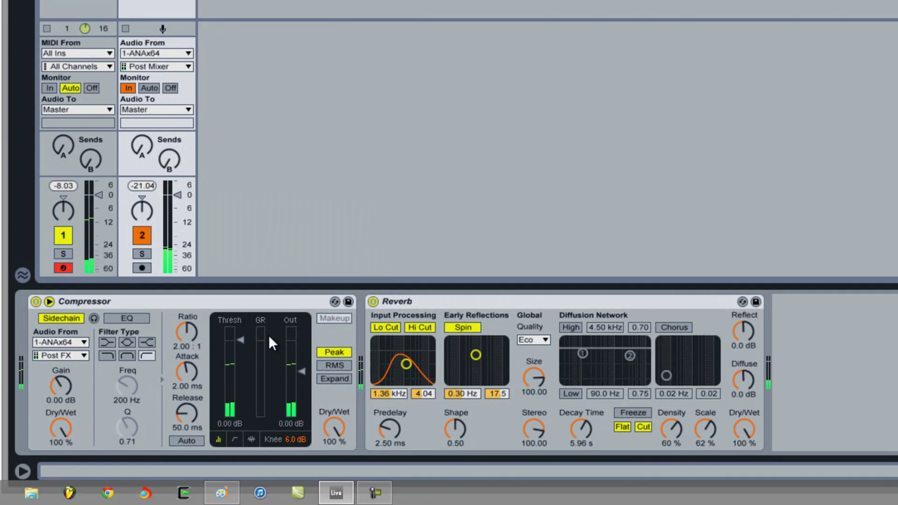
# Step: Set the compressor to -31 dB threshold, 3:1 ratio, 0.17 ms attack; reverb input filter to 664 Hz
pyautogui.moveTo(236, 343); pyautogui.dragTo(236, 405)
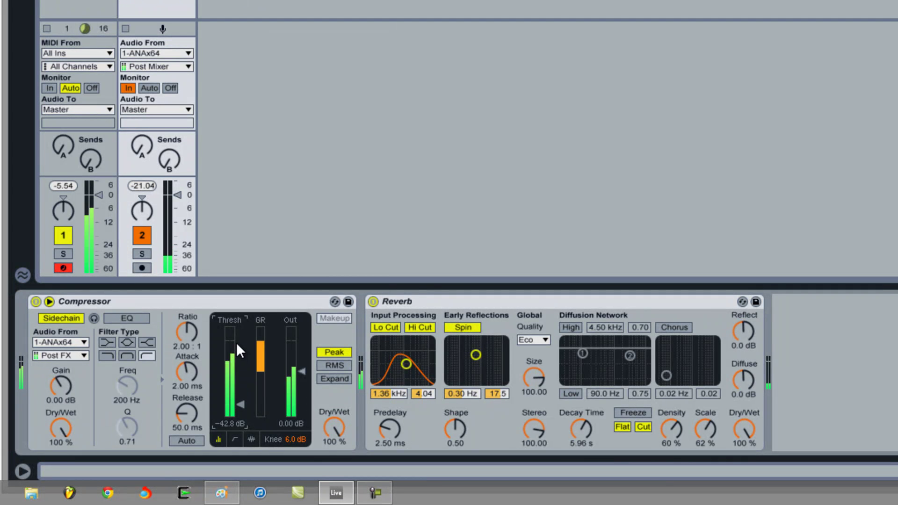
pyautogui.moveTo(236, 343); pyautogui.dragTo(237, 341)
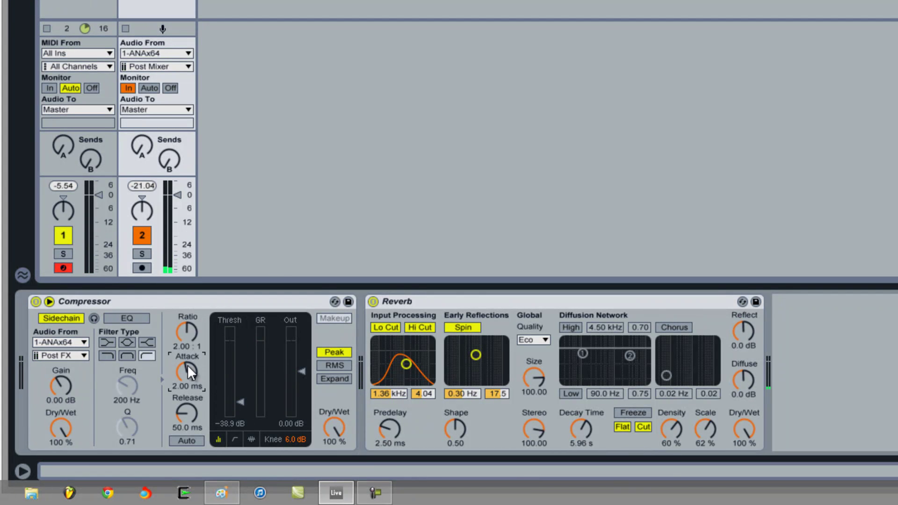
pyautogui.moveTo(187, 363); pyautogui.dragTo(187, 366)
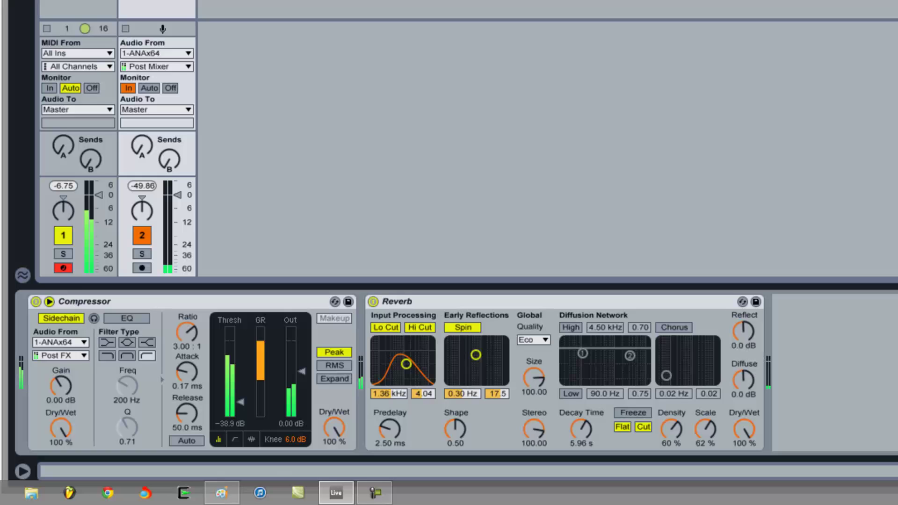
pyautogui.moveTo(237, 410); pyautogui.dragTo(236, 402)
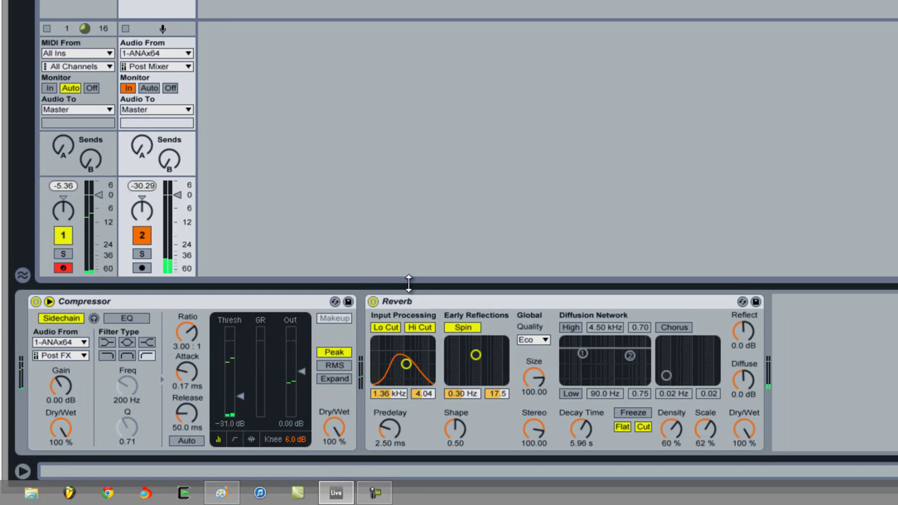
pyautogui.moveTo(406, 364); pyautogui.dragTo(401, 368)
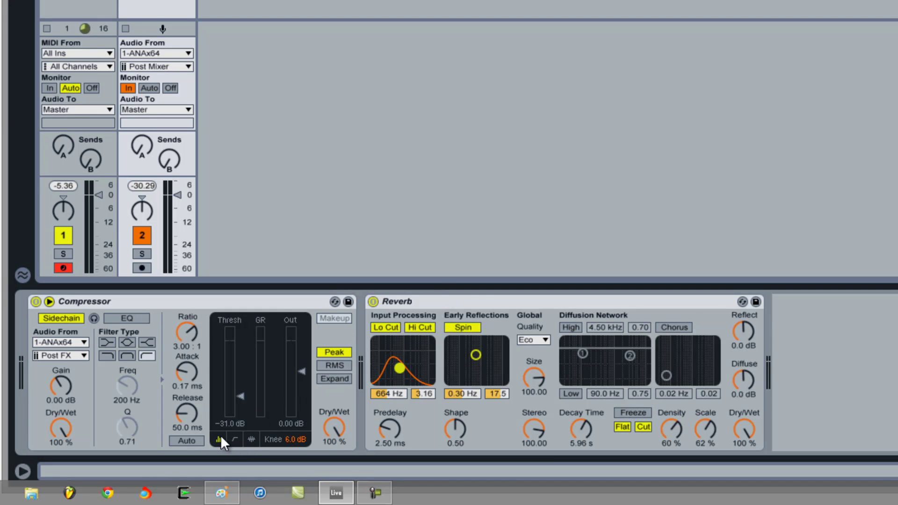
# Step: Show the Compressor's activity graph and watch the gain reduction as the pluck plays
pyautogui.click(250, 440)
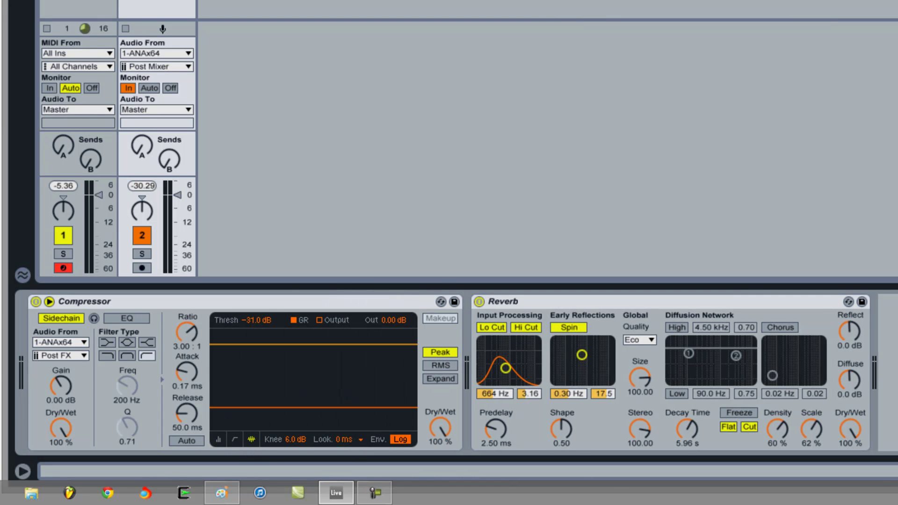
pyautogui.press('Left')
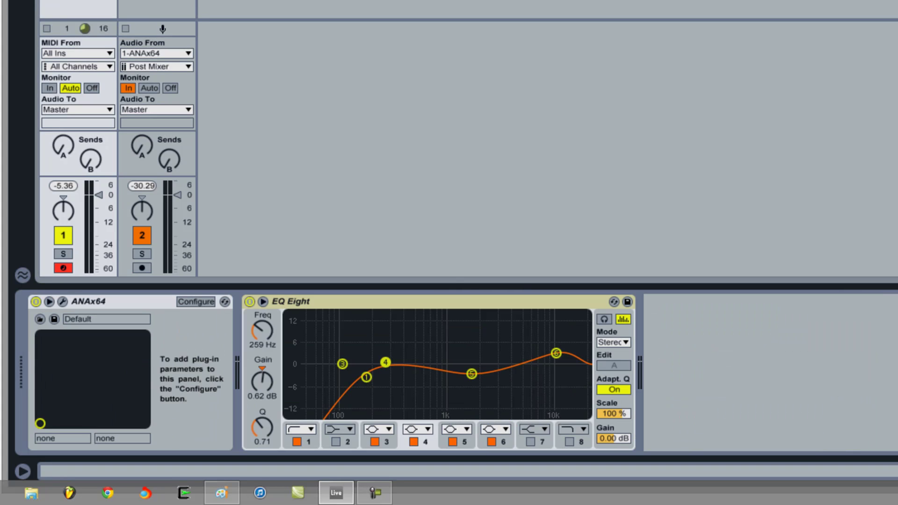
pyautogui.press('Right')
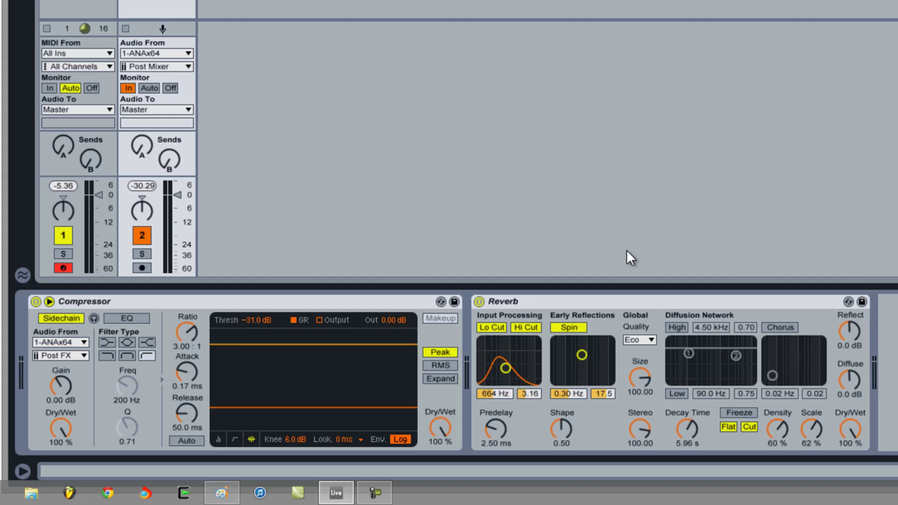
pyautogui.click(536, 302)
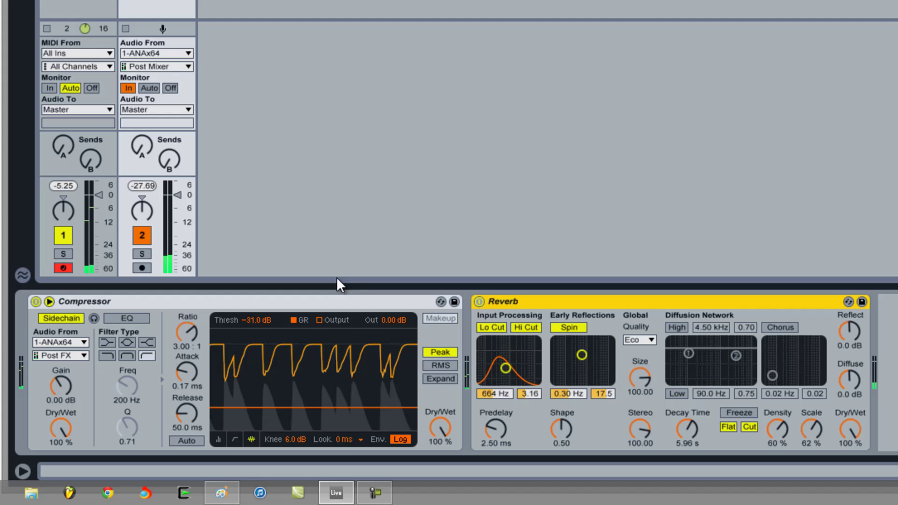
pyautogui.click(217, 438)
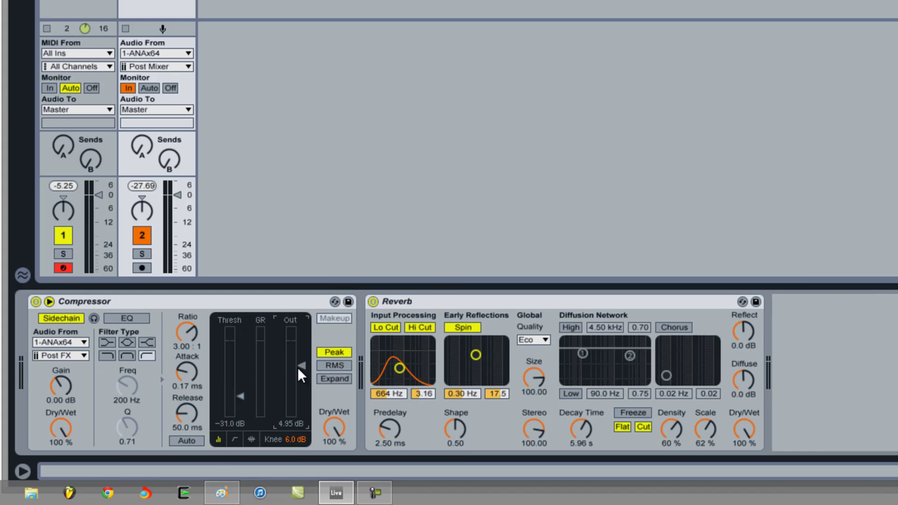
pyautogui.click(252, 439)
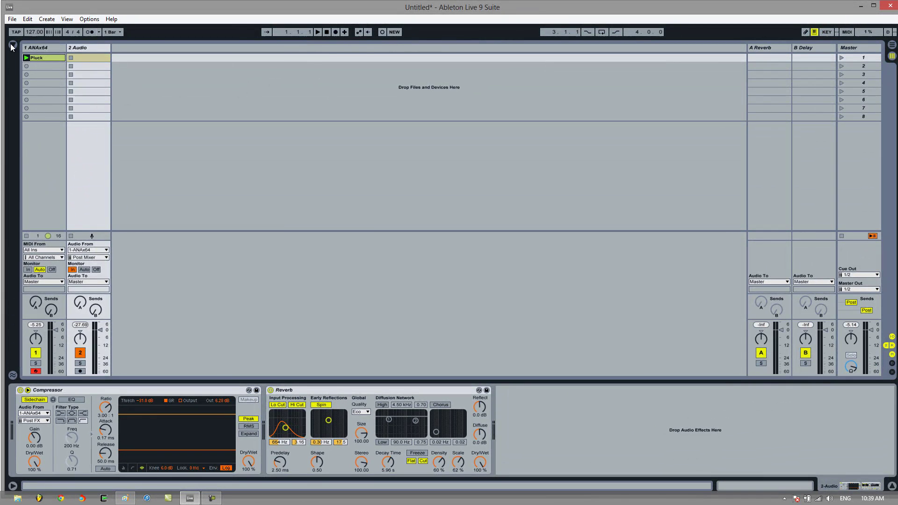
# Step: Add a Ping Pong Delay after the Reverb on 2 Audio
pyautogui.click(12, 46)
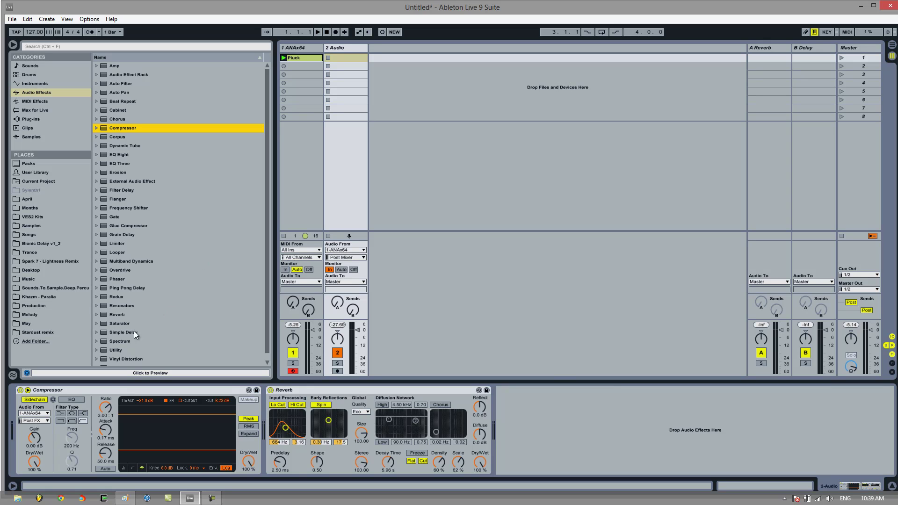
pyautogui.moveTo(124, 287)
pyautogui.mouseDown()
pyautogui.moveTo(521, 414)
pyautogui.moveTo(525, 406)
pyautogui.mouseUp()
pyautogui.click(12, 46)
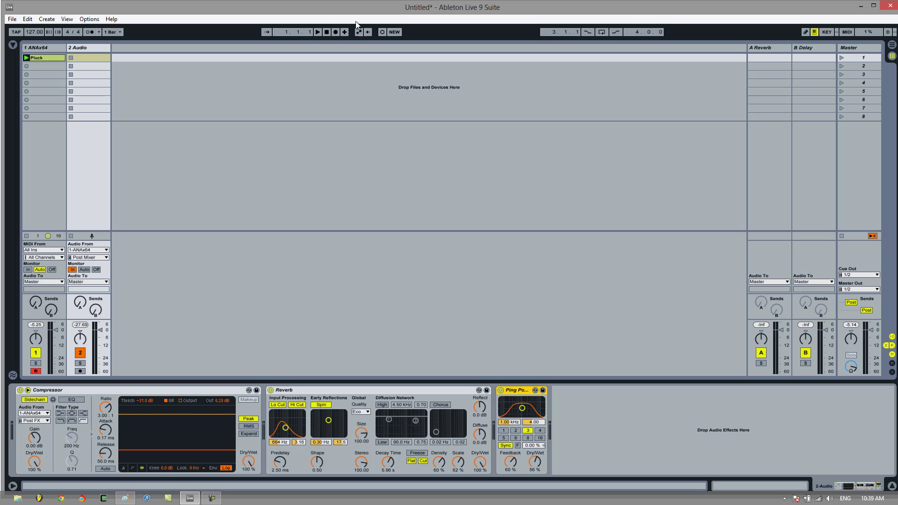
# Step: Play the ducked reverb-and-delay track, stop, and select the Ping Pong Delay
pyautogui.click(319, 31)
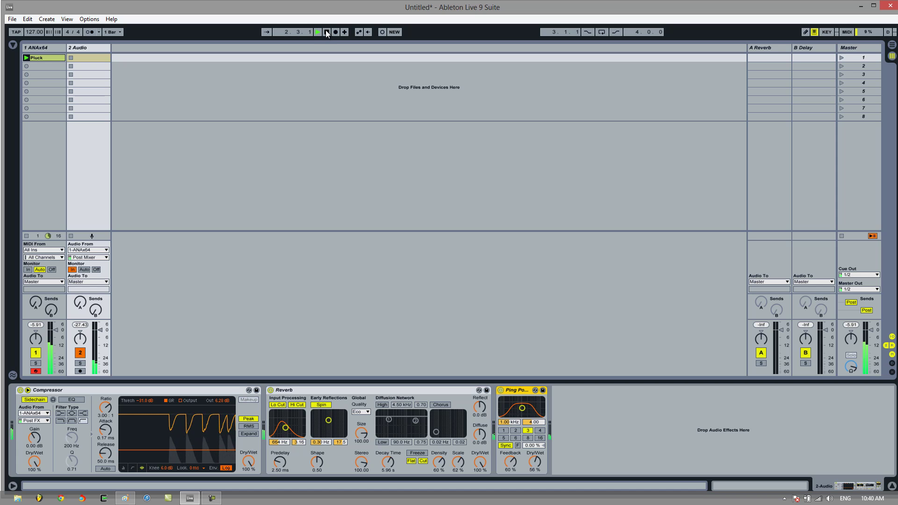
pyautogui.click(326, 31)
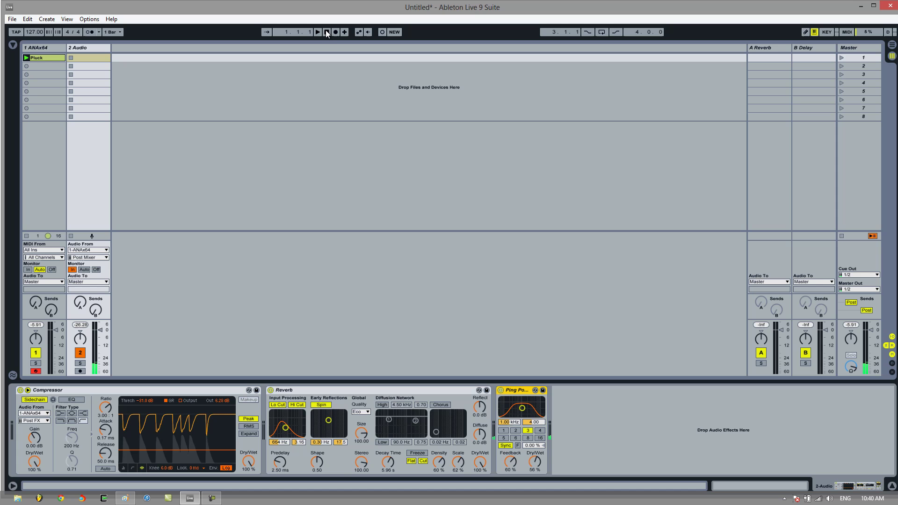
pyautogui.click(47, 47)
pyautogui.click(78, 47)
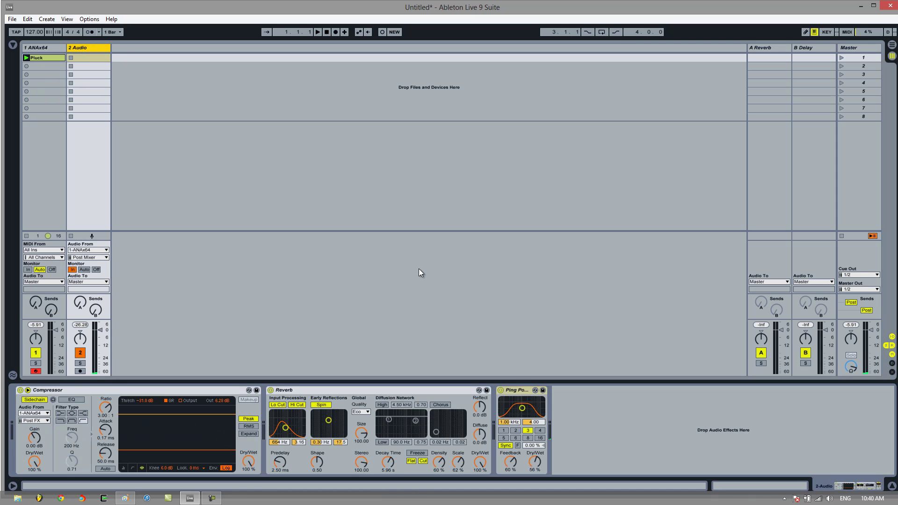
pyautogui.click(516, 389)
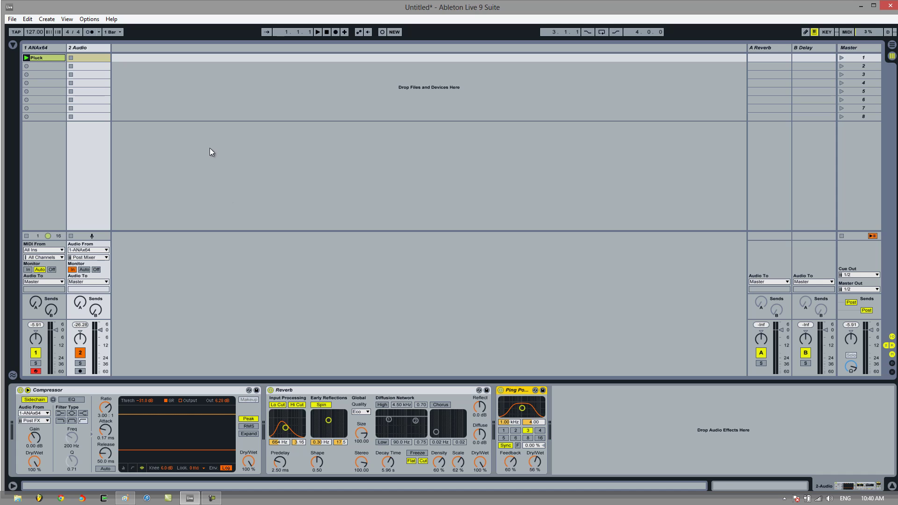
pyautogui.moveTo(59, 60); pyautogui.dragTo(419, 421)
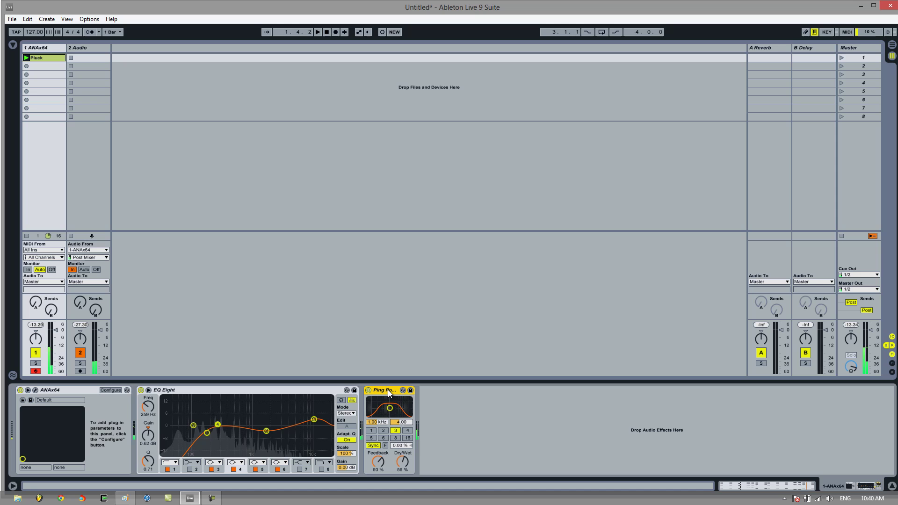
pyautogui.press('Delete')
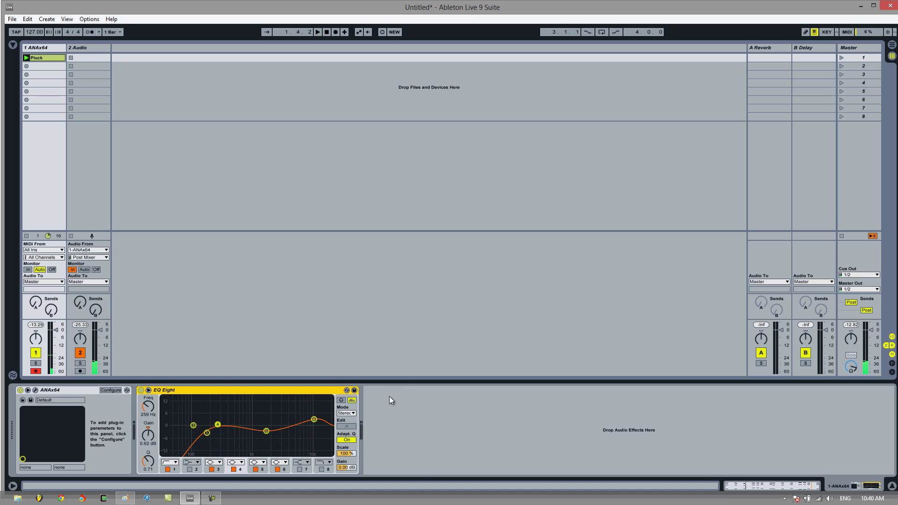
pyautogui.click(77, 48)
pyautogui.click(326, 31)
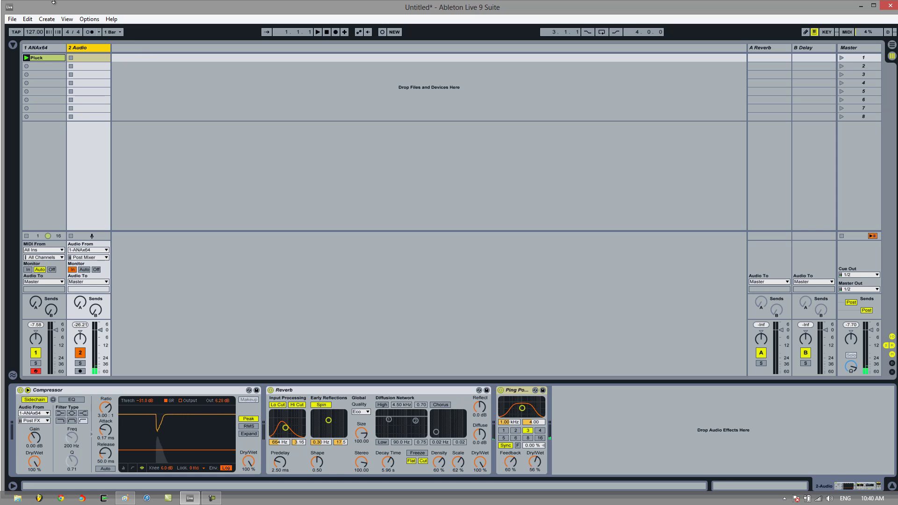
pyautogui.click(41, 49)
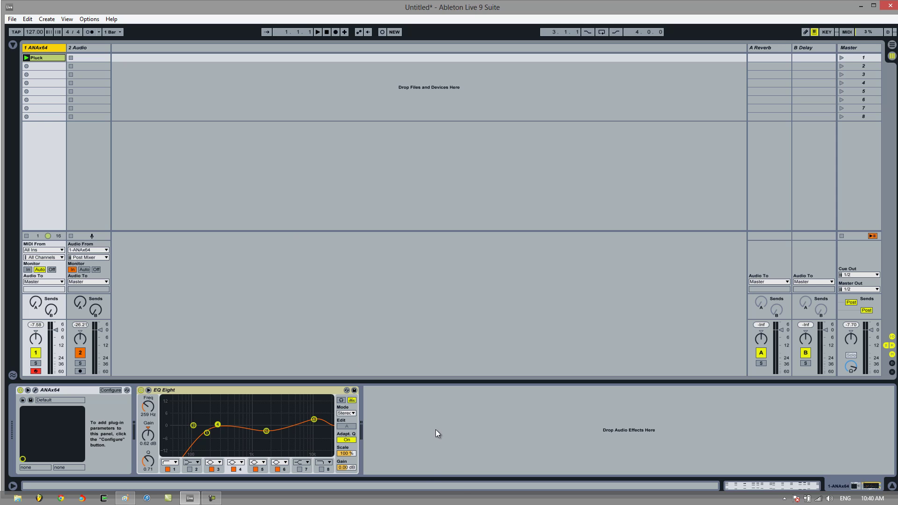
pyautogui.click(99, 48)
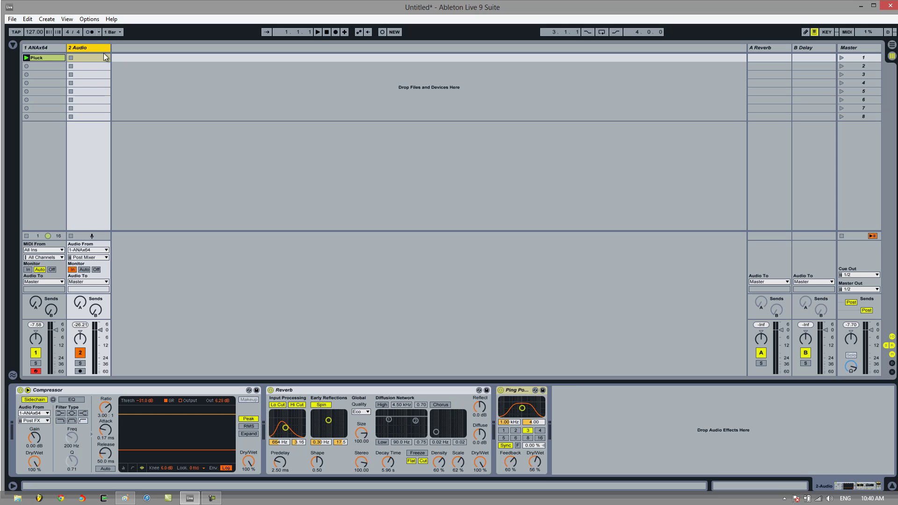
pyautogui.click(579, 388)
pyautogui.click(519, 392)
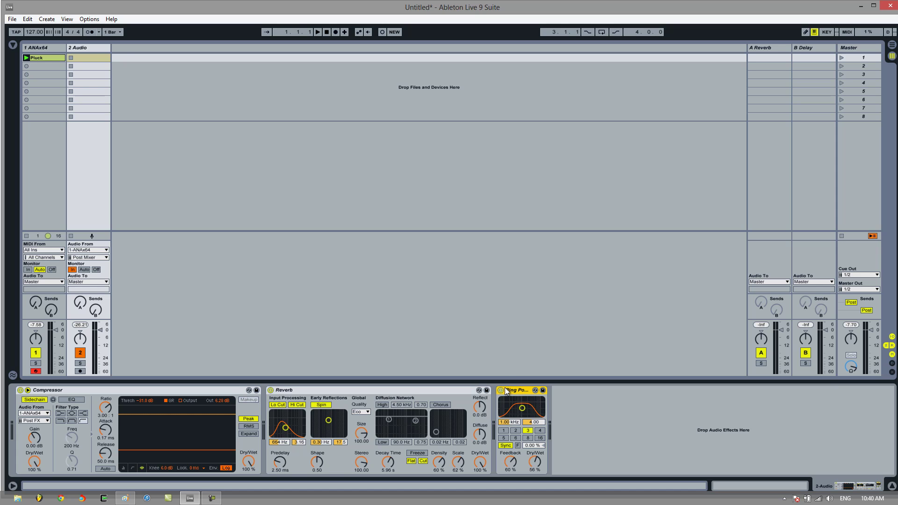
pyautogui.click(95, 47)
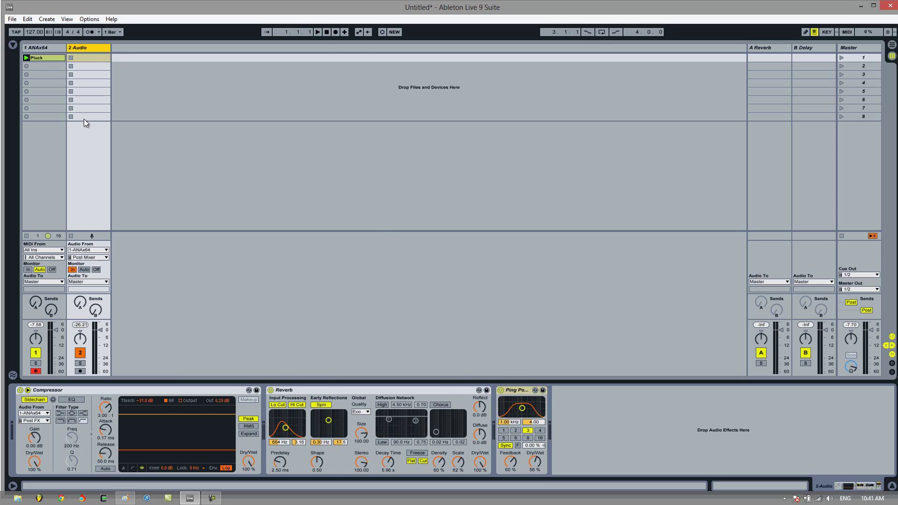
# Step: Insert an empty Audio Effect Rack after the Compressor and place Reverb in its first chain
pyautogui.click(13, 45)
pyautogui.click(125, 75)
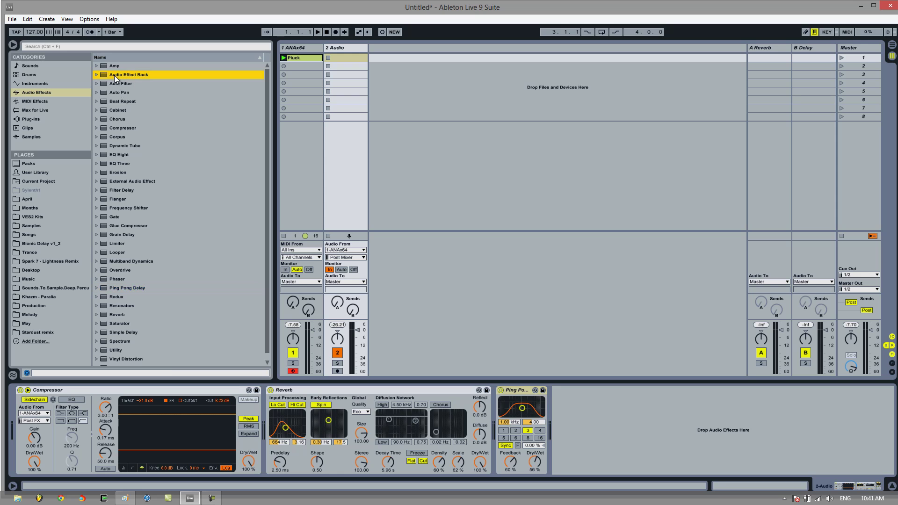
pyautogui.moveTo(115, 74); pyautogui.dragTo(265, 405)
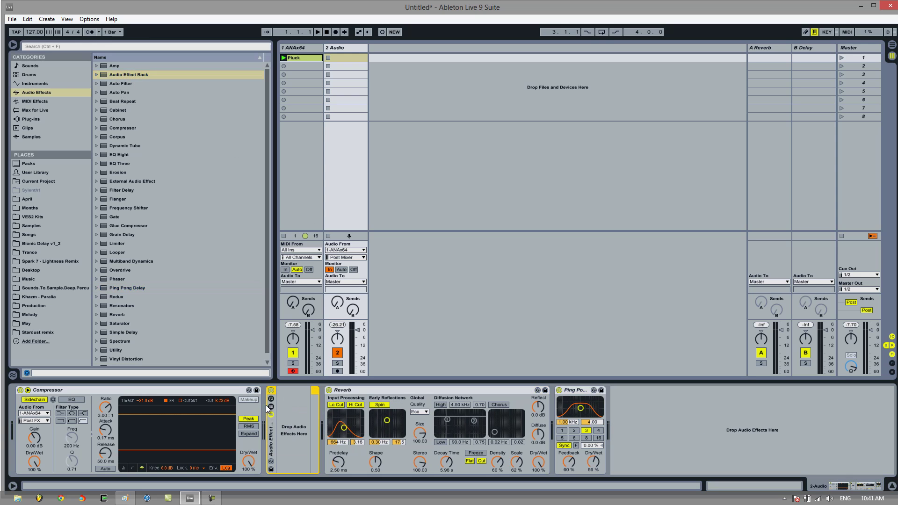
pyautogui.click(386, 392)
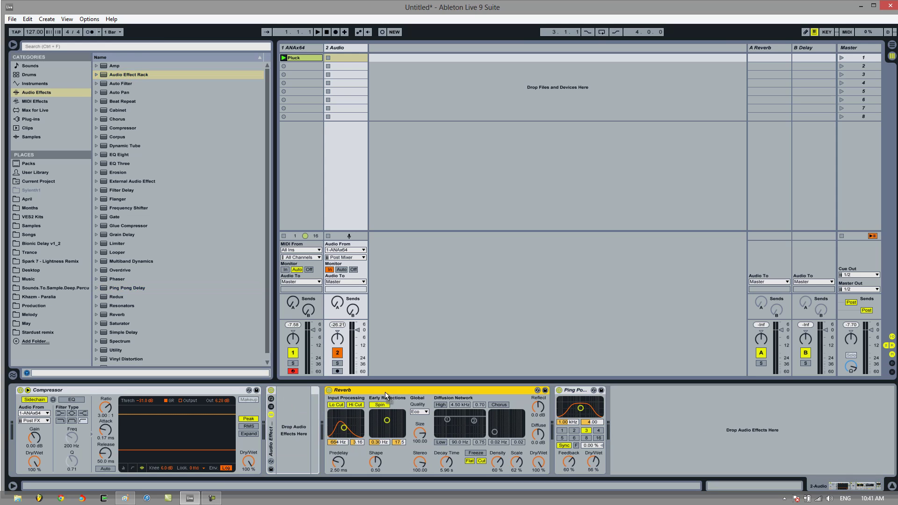
# Step: Add a second chain to the rack and move Ping Pong Delay into it
pyautogui.click(273, 407)
pyautogui.click(308, 414)
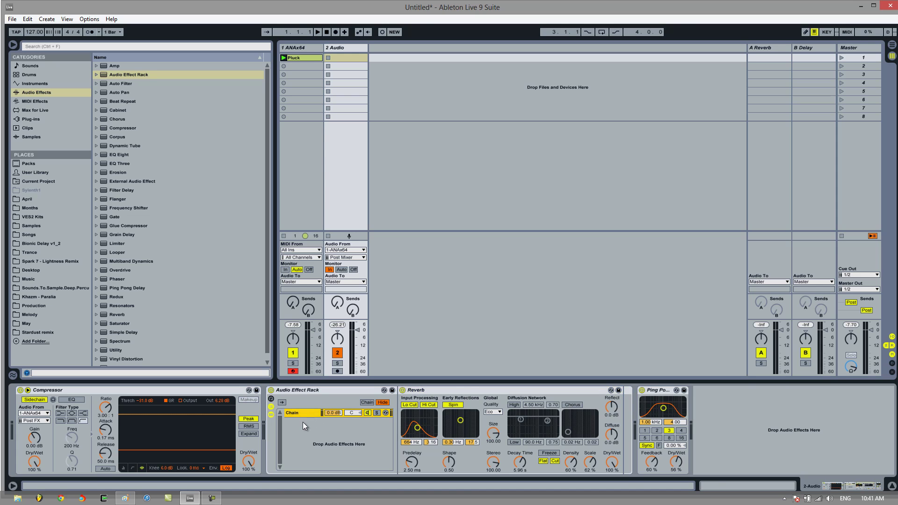
pyautogui.rightClick(302, 422)
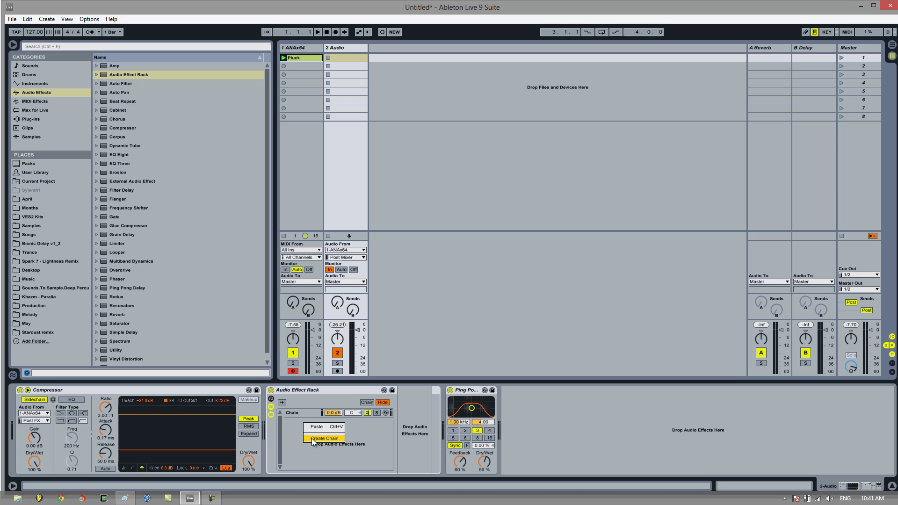
pyautogui.click(313, 438)
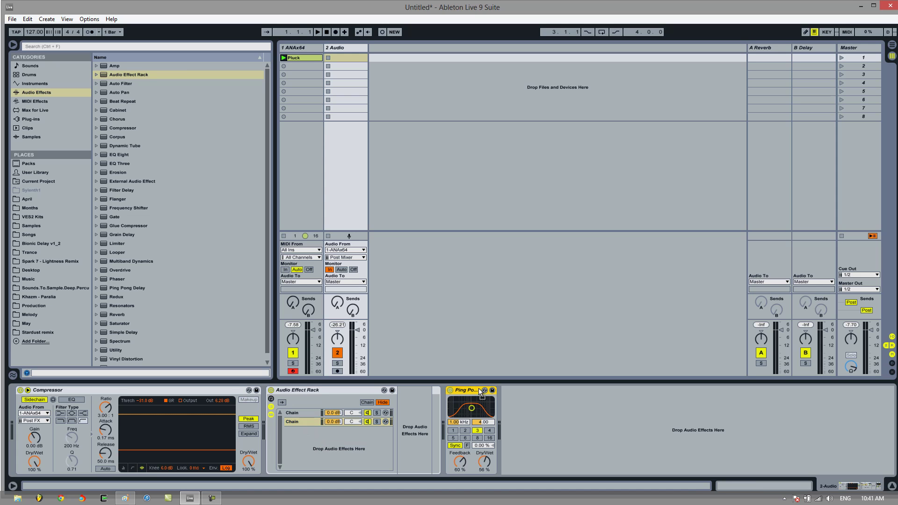
pyautogui.moveTo(479, 390); pyautogui.dragTo(422, 408)
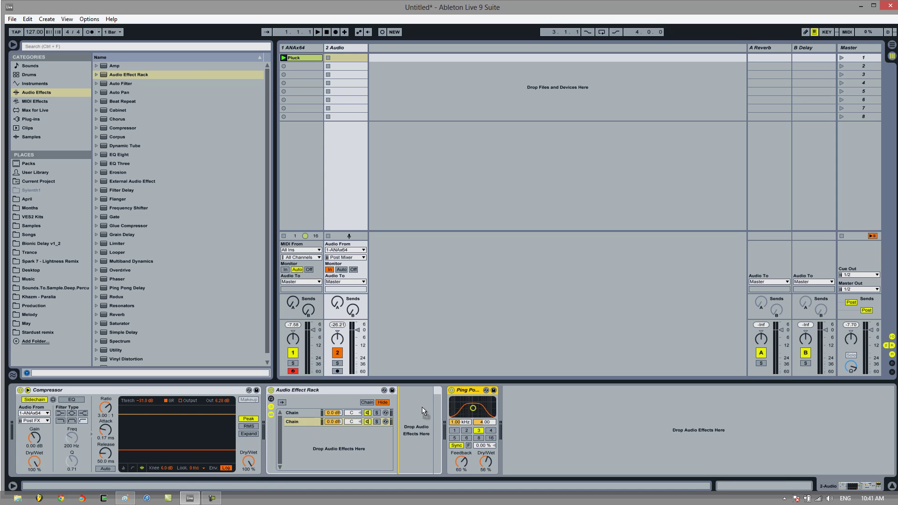
pyautogui.click(305, 415)
pyautogui.click(307, 421)
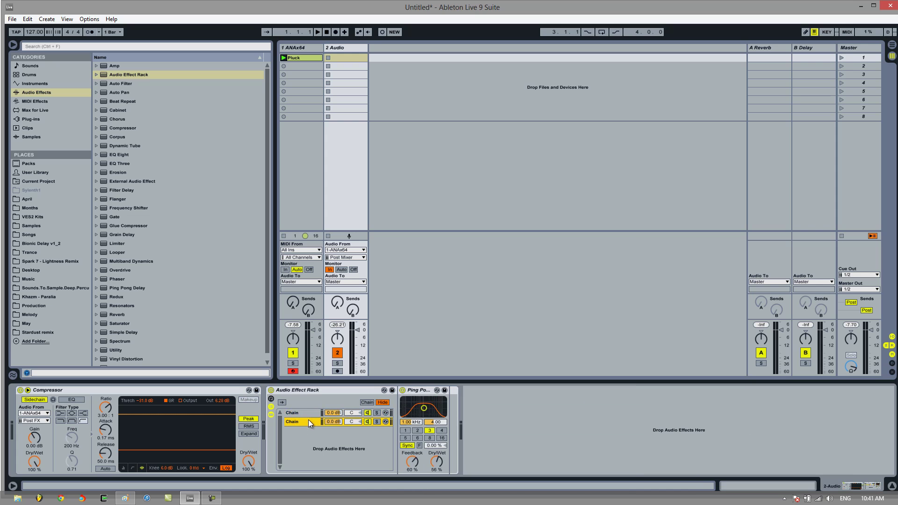
pyautogui.click(306, 413)
pyautogui.click(308, 421)
pyautogui.click(307, 414)
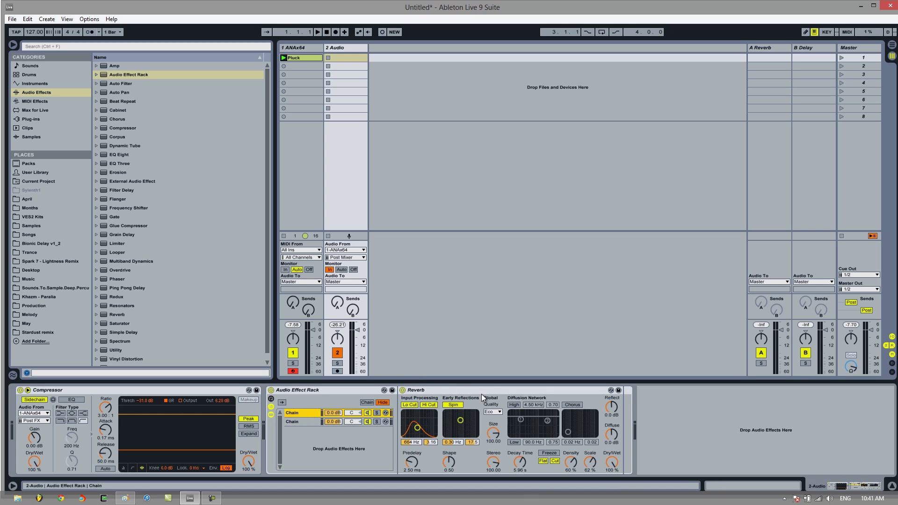
pyautogui.click(483, 392)
pyautogui.click(301, 421)
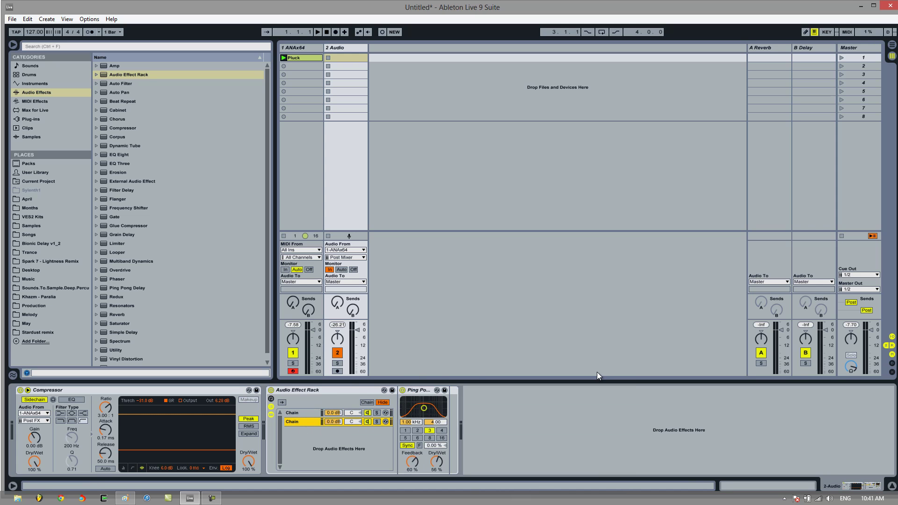
pyautogui.click(302, 415)
pyautogui.click(436, 389)
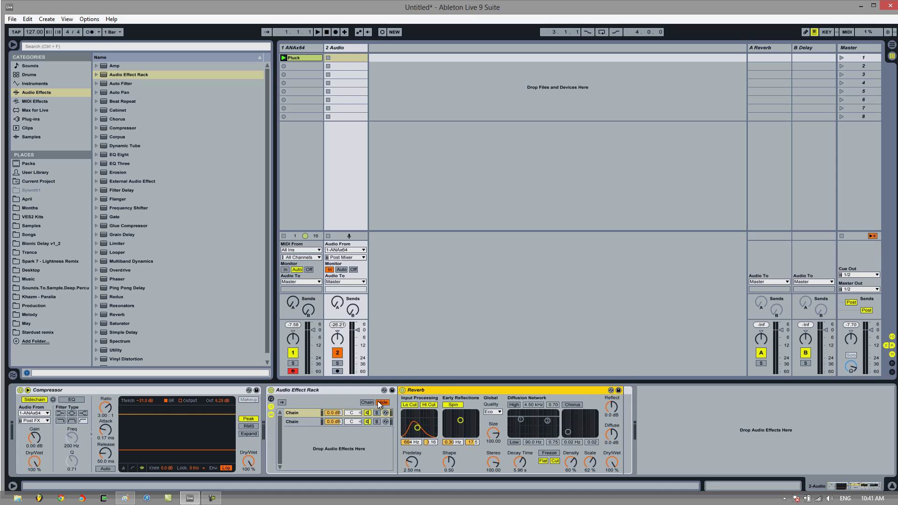
pyautogui.click(294, 420)
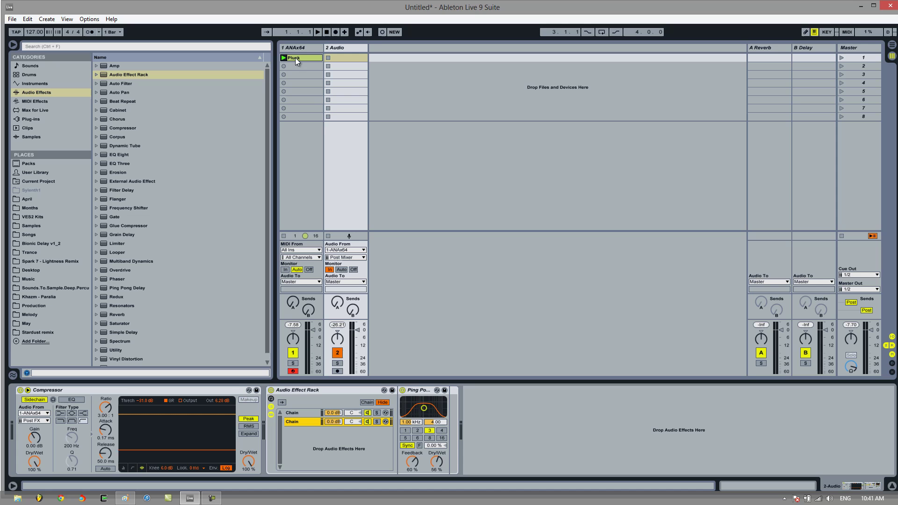
pyautogui.click(417, 389)
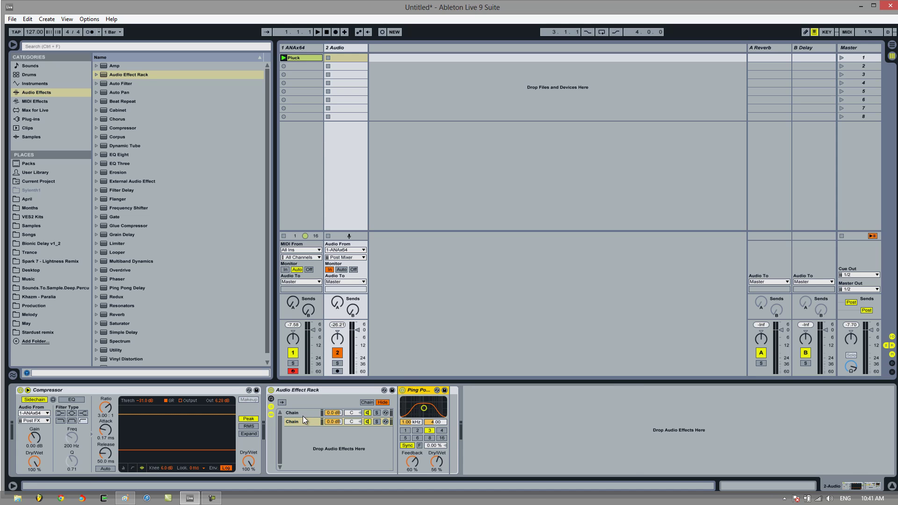
pyautogui.click(299, 414)
# Step: During playback, set the Ping Pong Delay to 99% dry/wet with its filter around 3.61 kHz
pyautogui.click(439, 391)
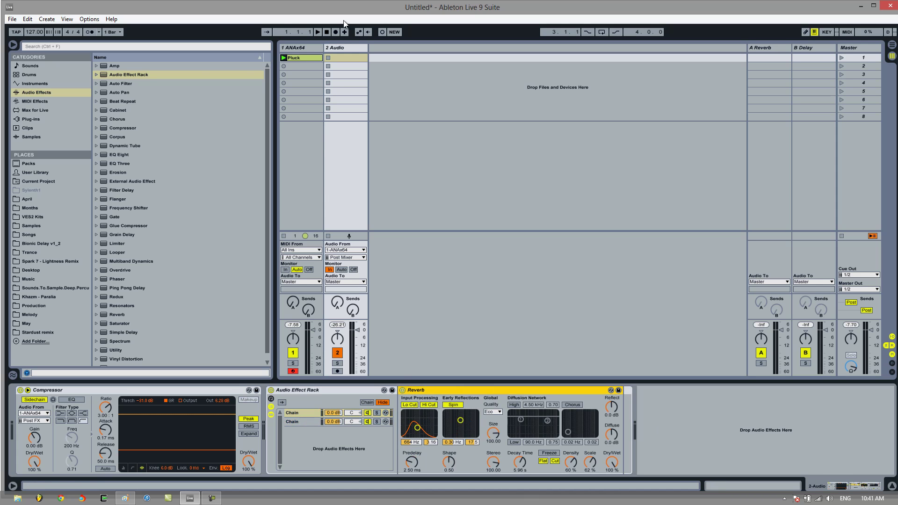
pyautogui.click(318, 32)
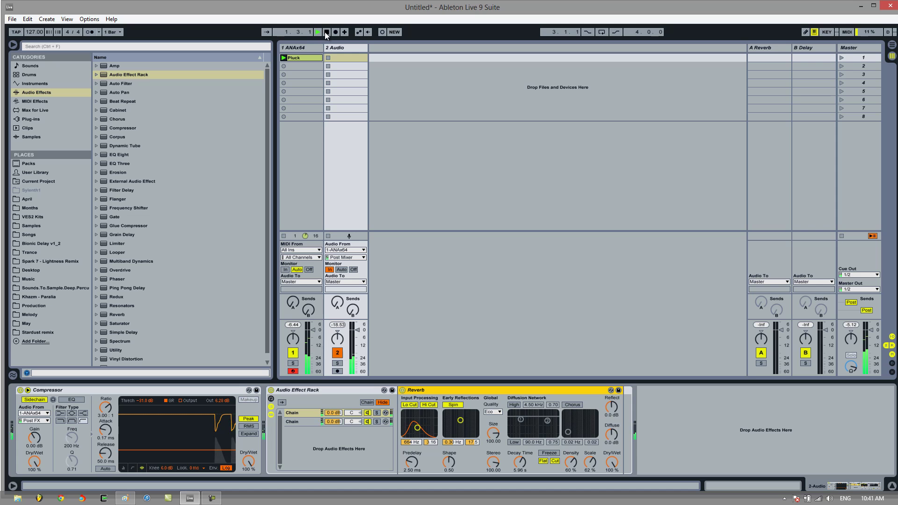
pyautogui.click(301, 421)
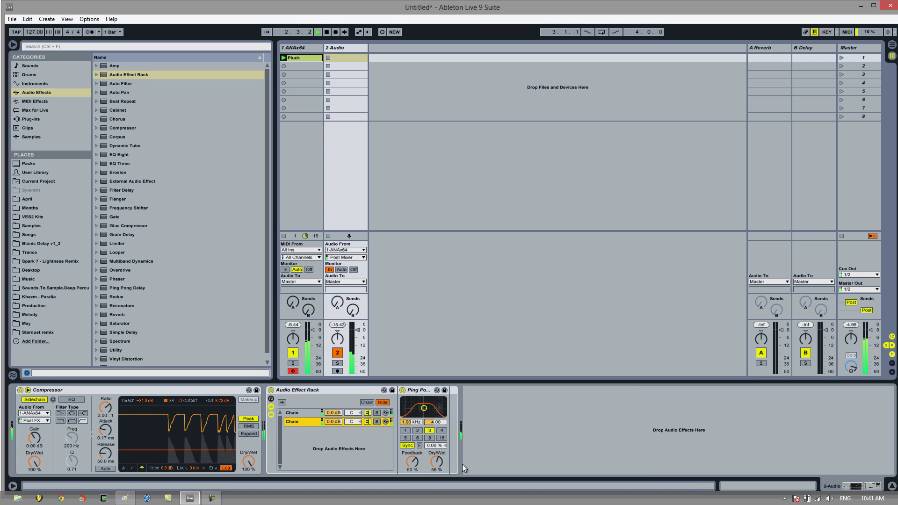
pyautogui.moveTo(440, 459); pyautogui.dragTo(438, 462)
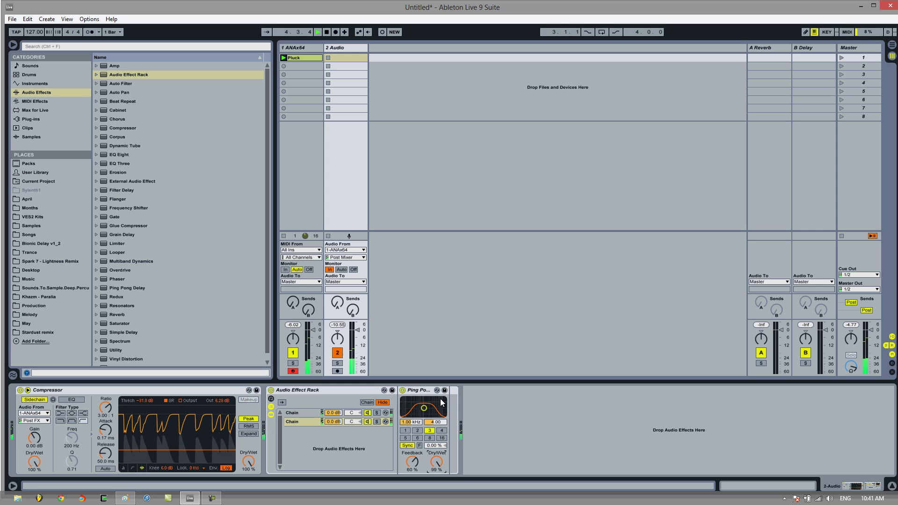
pyautogui.moveTo(423, 408); pyautogui.dragTo(442, 410)
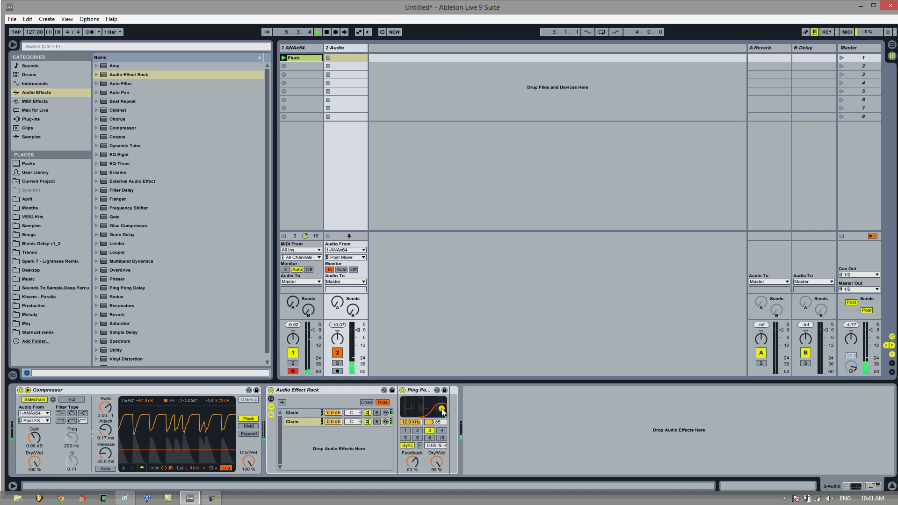
pyautogui.moveTo(440, 412); pyautogui.dragTo(433, 407)
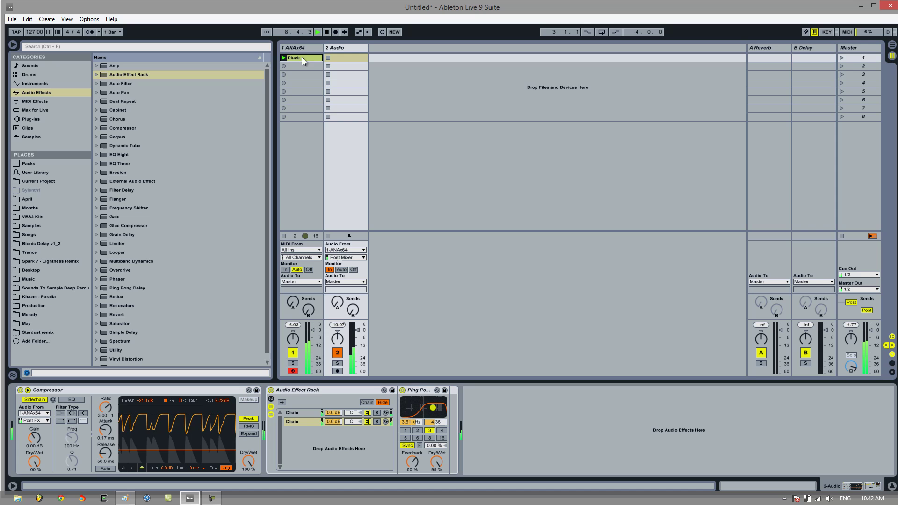
# Step: Replay the clip a few times to audition the delay, then stop at the start
pyautogui.click(327, 33)
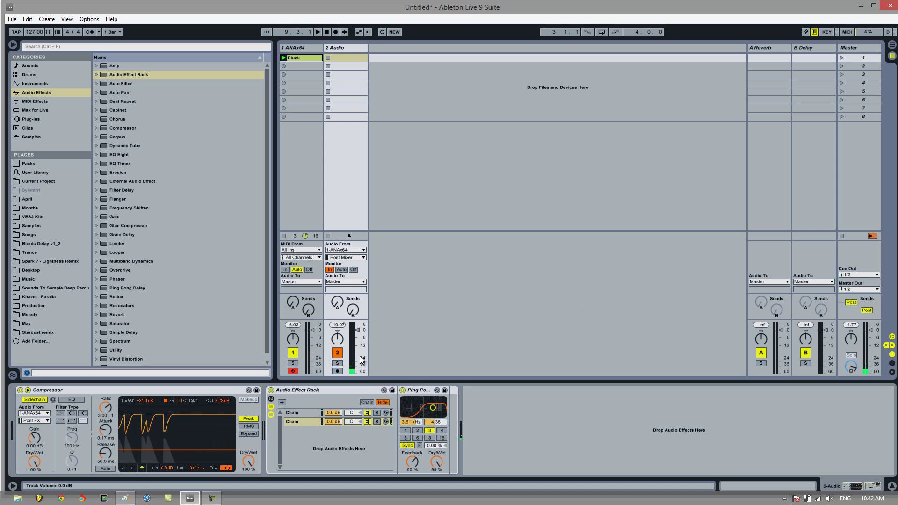
pyautogui.click(319, 32)
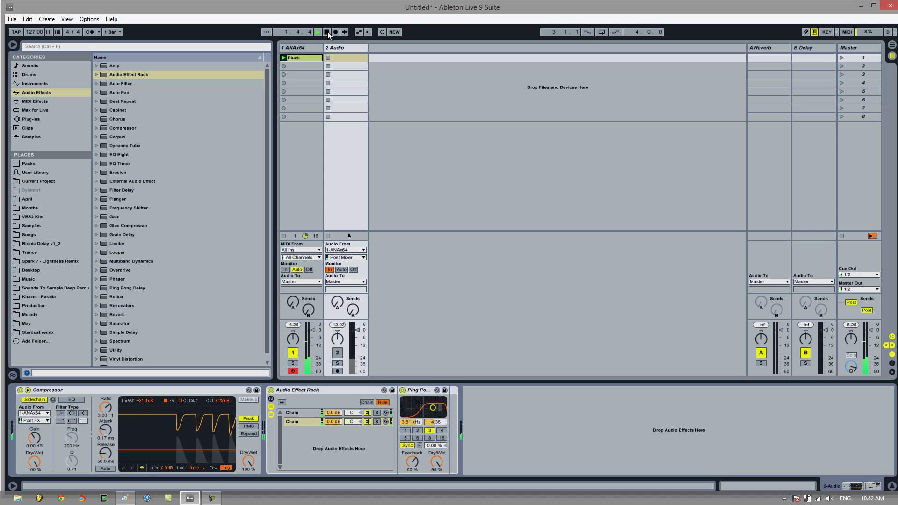
pyautogui.click(326, 32)
pyautogui.click(337, 353)
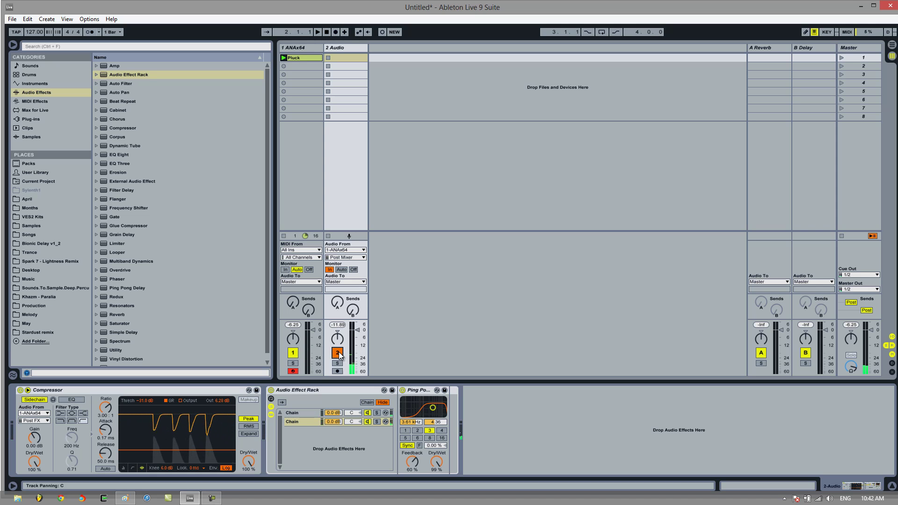
pyautogui.click(318, 32)
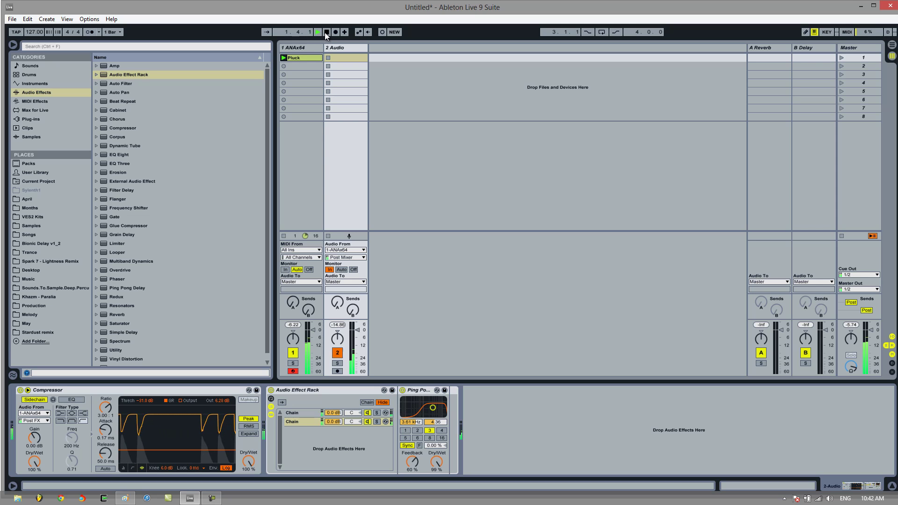
pyautogui.click(326, 32)
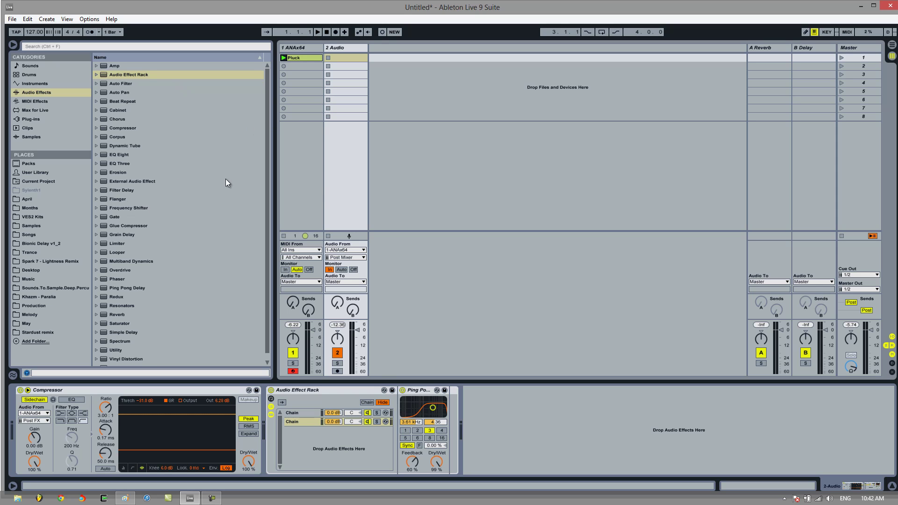
pyautogui.scroll(-1, 213, 220)
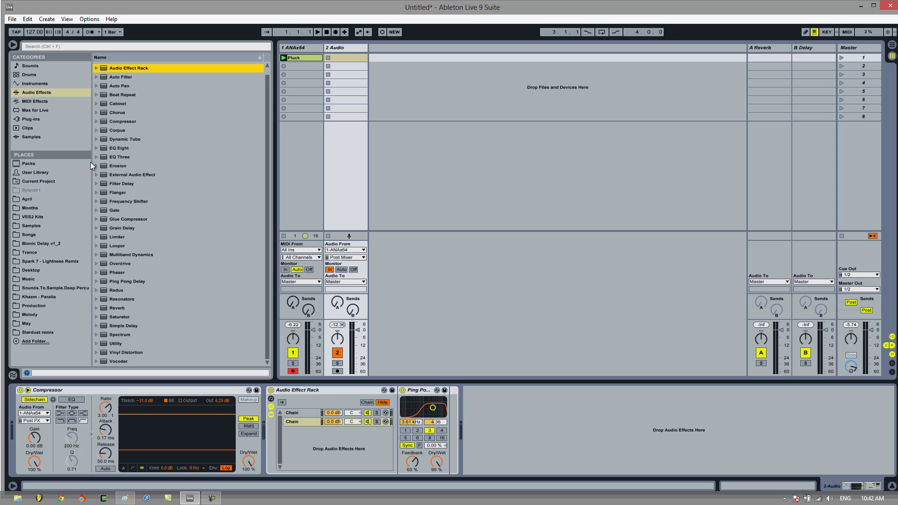